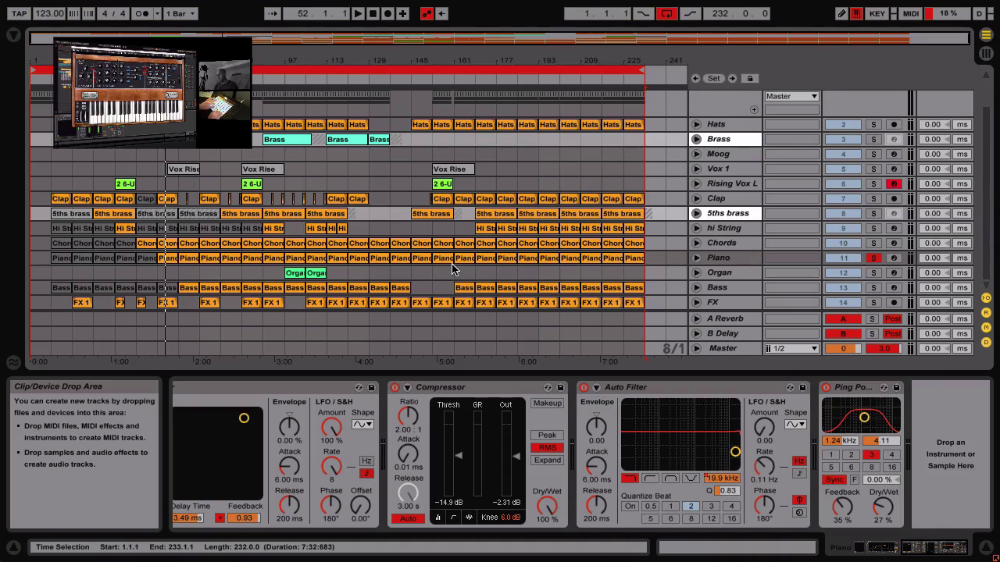
- Move the loop start to bar 49, select the Piano track and play it soloed from there
click(705, 264)
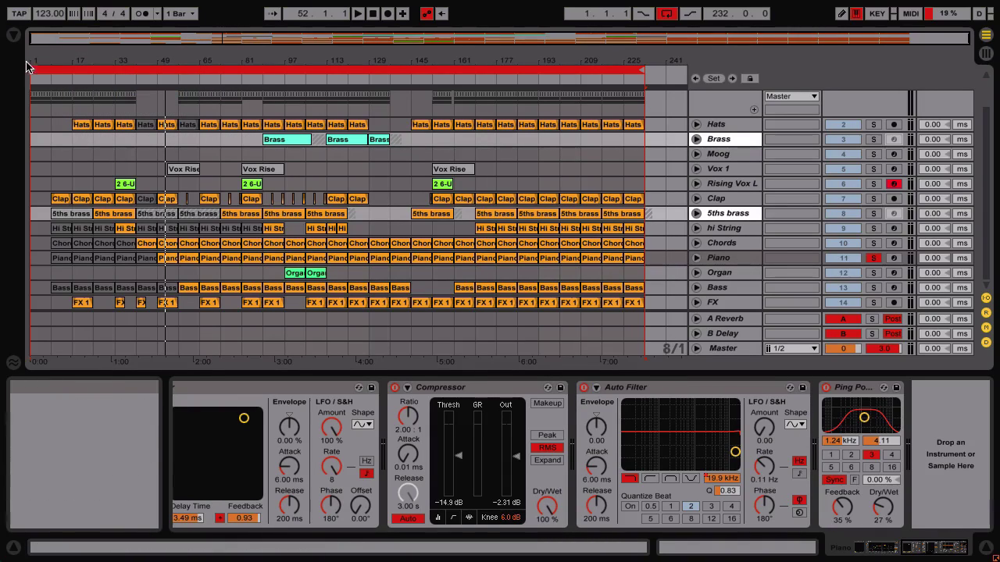
drag(33, 71, 159, 88)
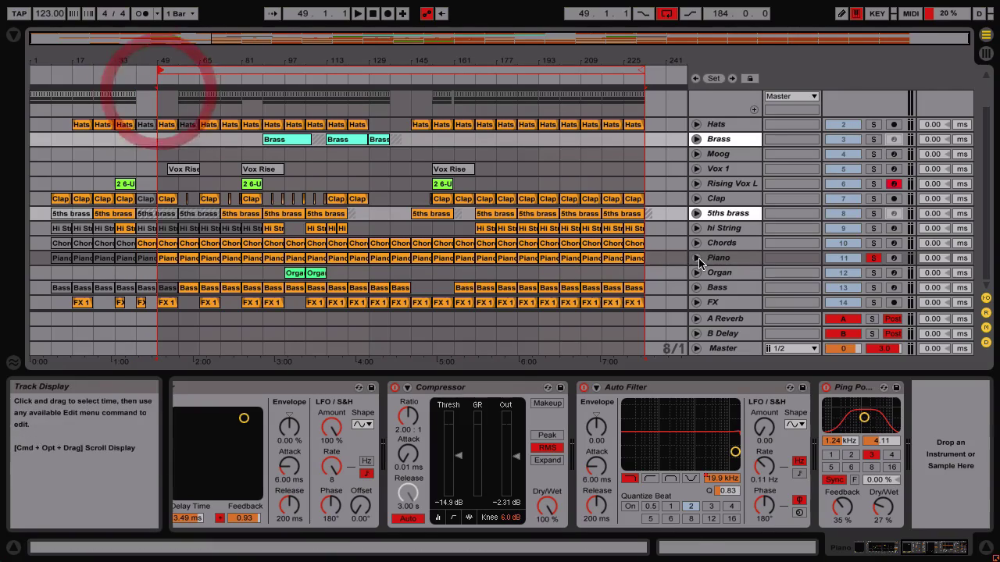
click(723, 272)
click(726, 253)
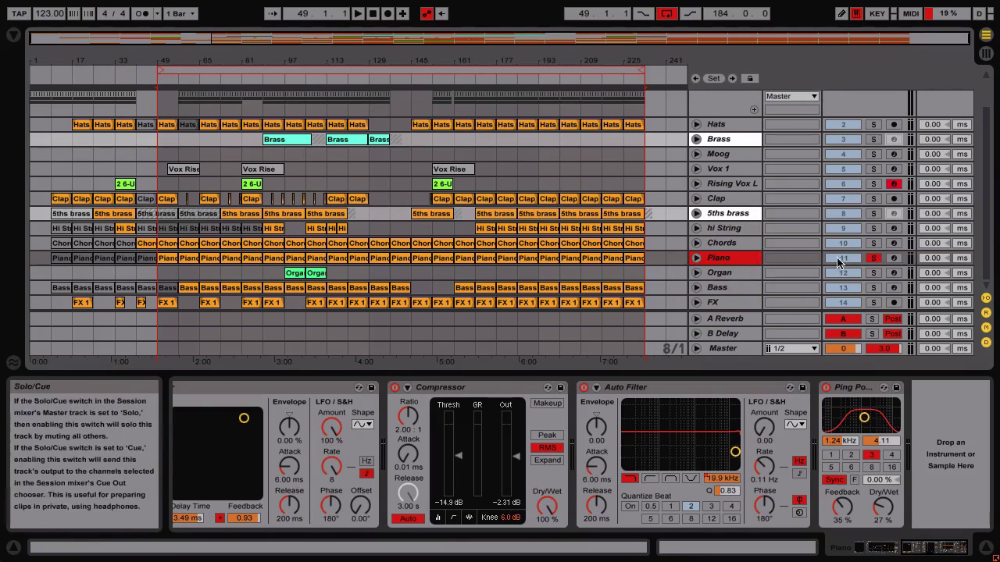
key(space)
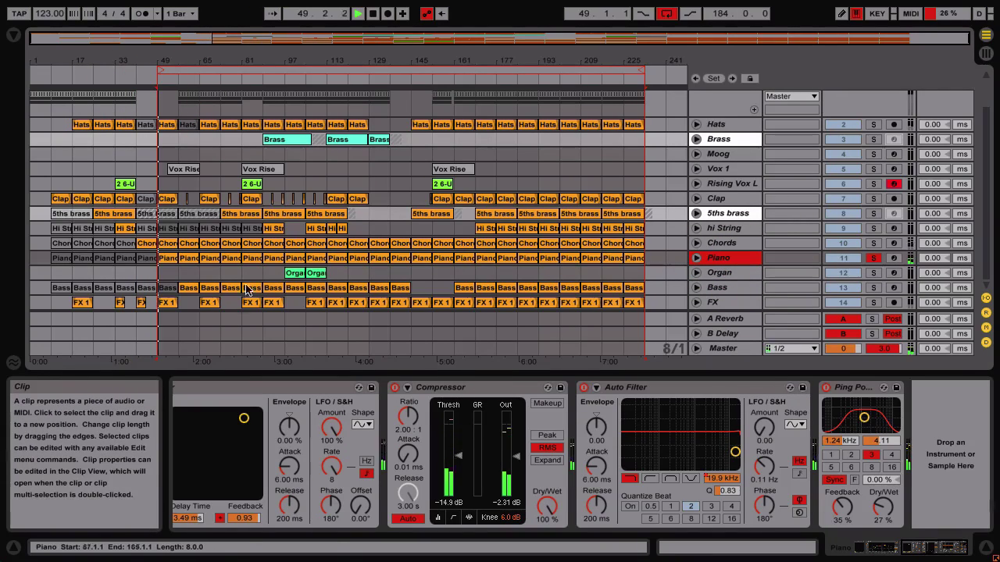
- Group the Piano track's effects from EQ Eight through Ping Pong Delay into one Audio Effect Rack
click(256, 335)
scroll(327, 433, left, 3)
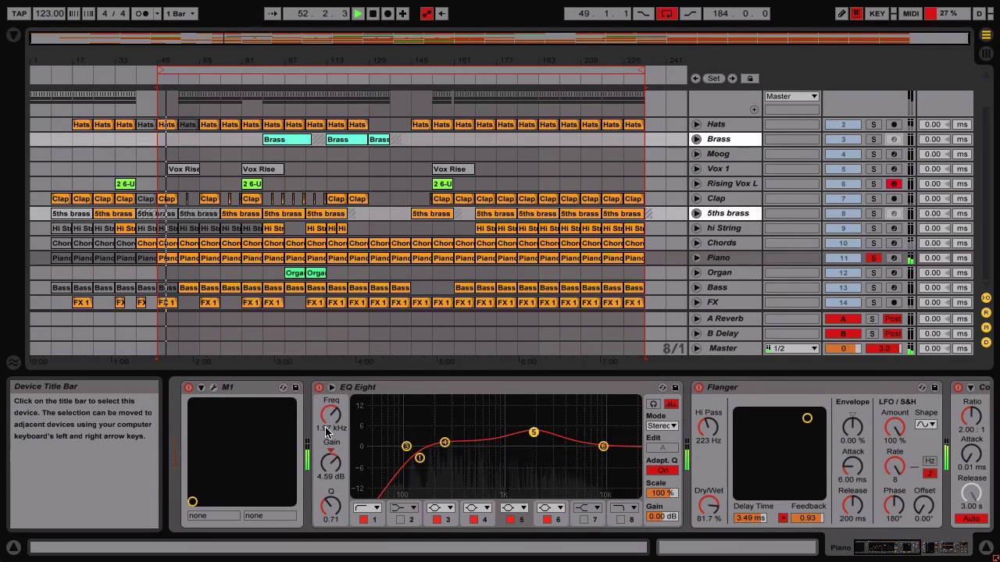
click(767, 387)
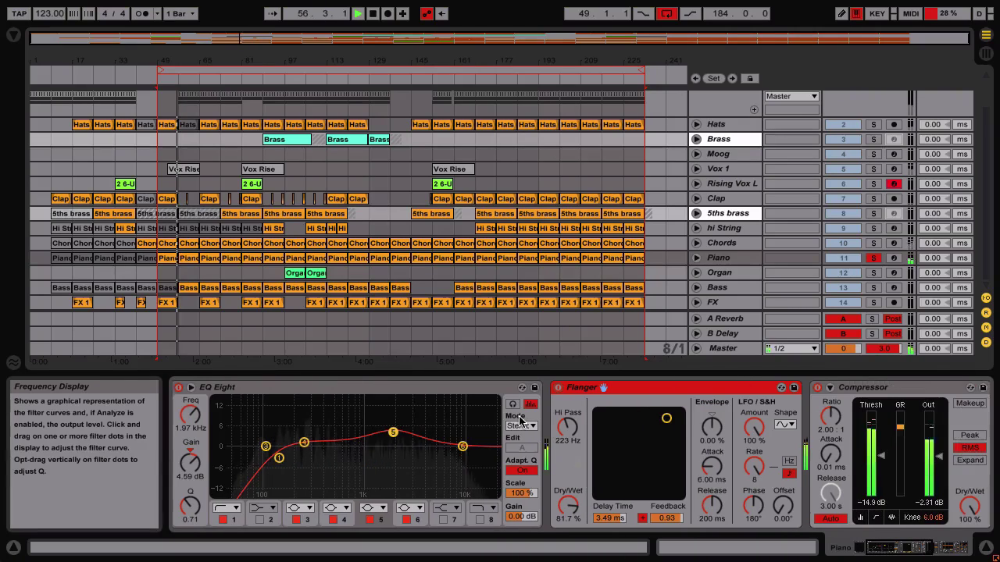
click(368, 383)
scroll(615, 417, right, 6)
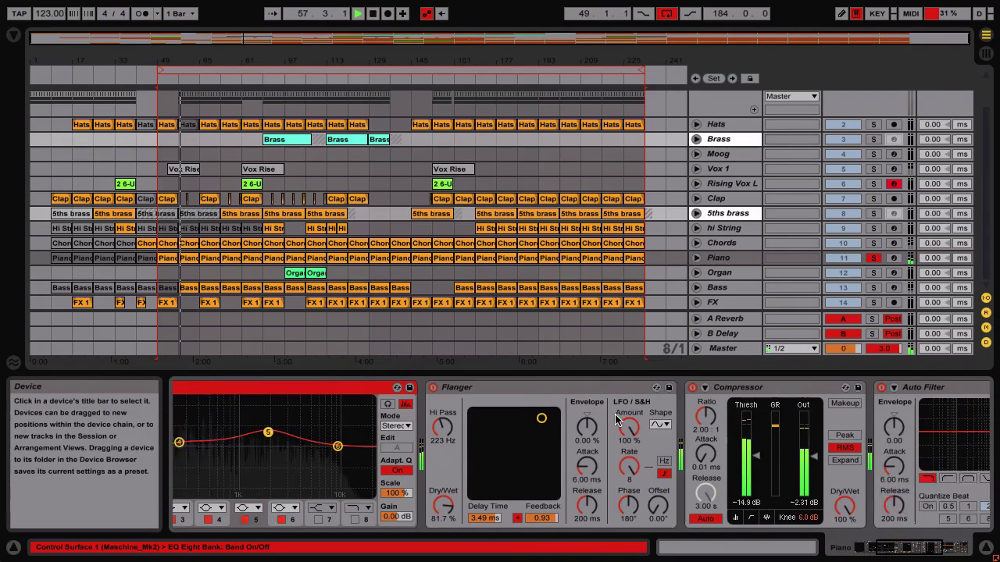
shift+click(838, 388)
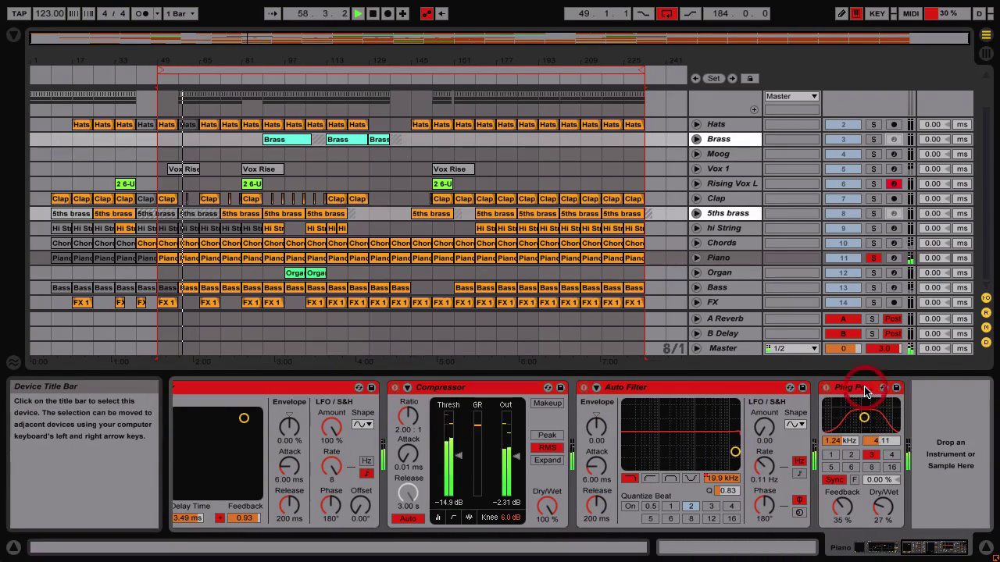
right_click(838, 391)
click(773, 274)
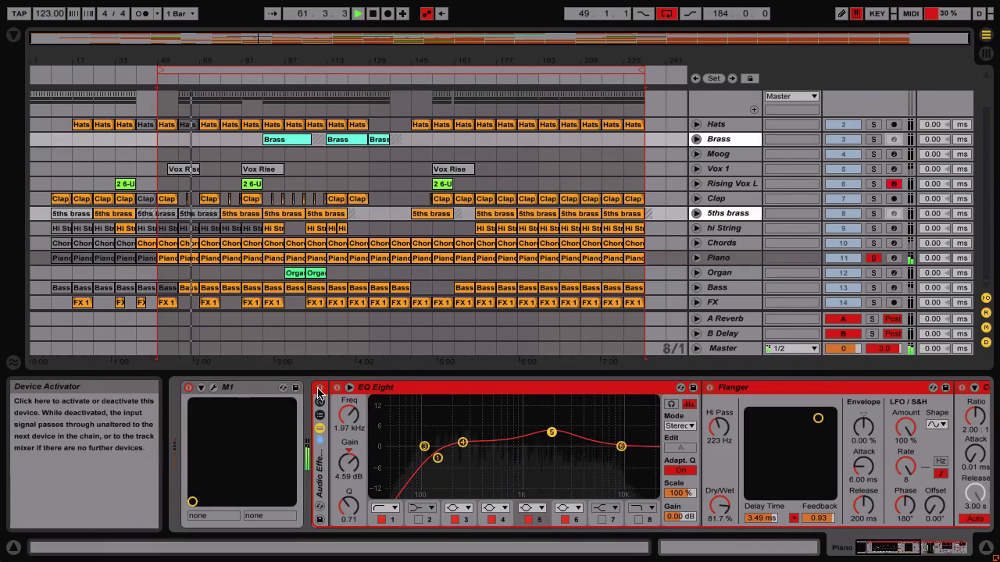
- Bypass the Piano's effect rack to hear the dry sound, view the M1 instrument's patch, and reactivate the rack
click(319, 388)
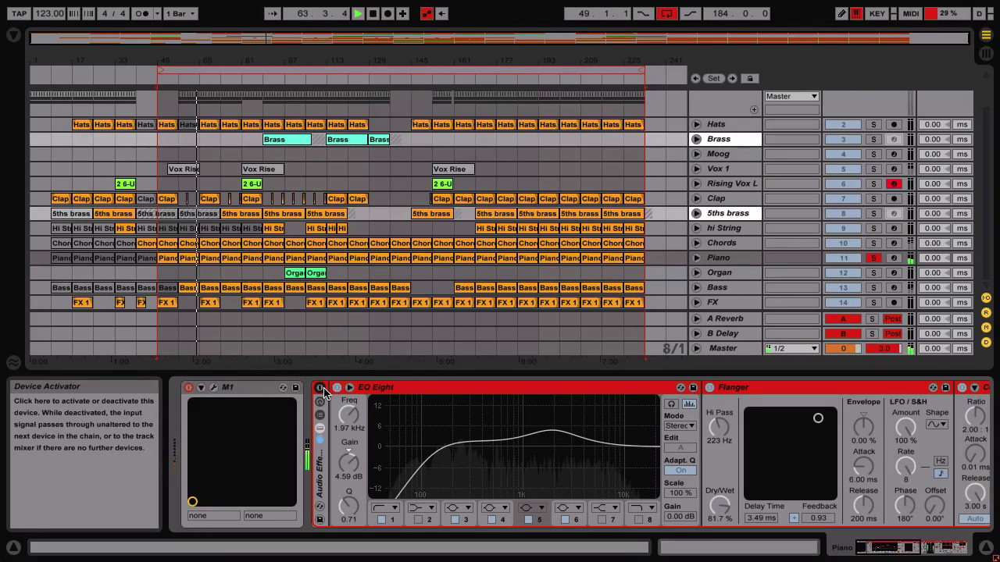
click(213, 388)
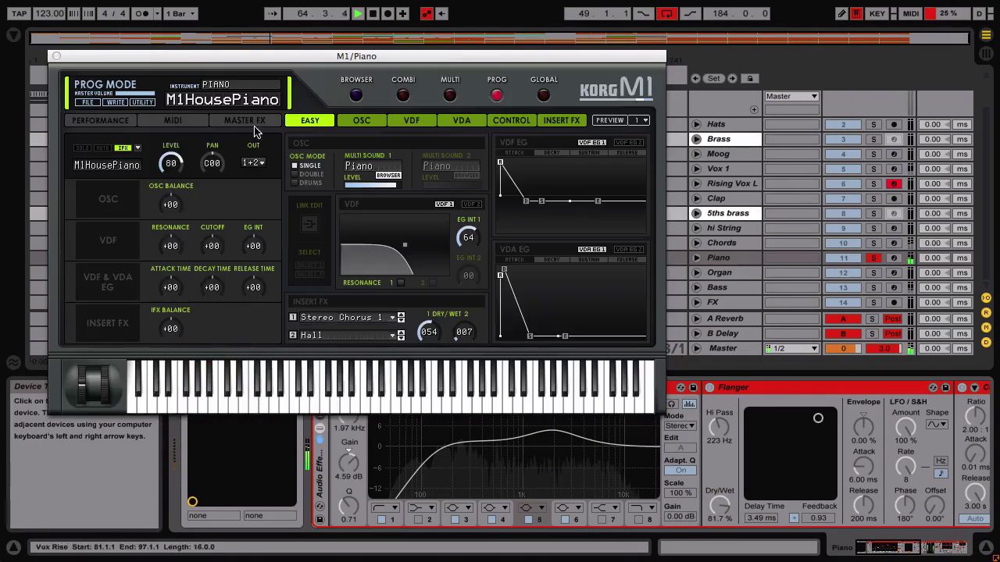
click(57, 55)
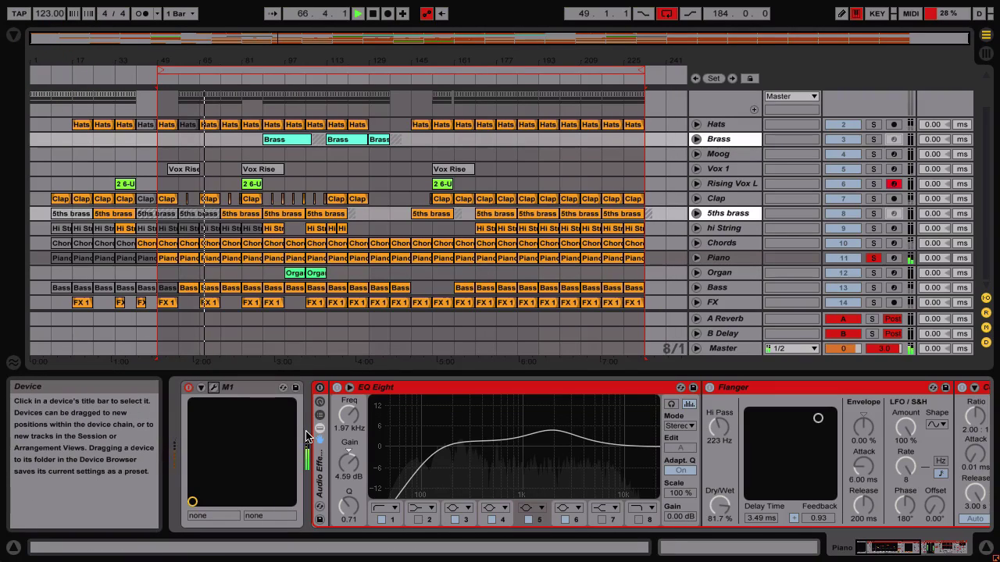
click(319, 388)
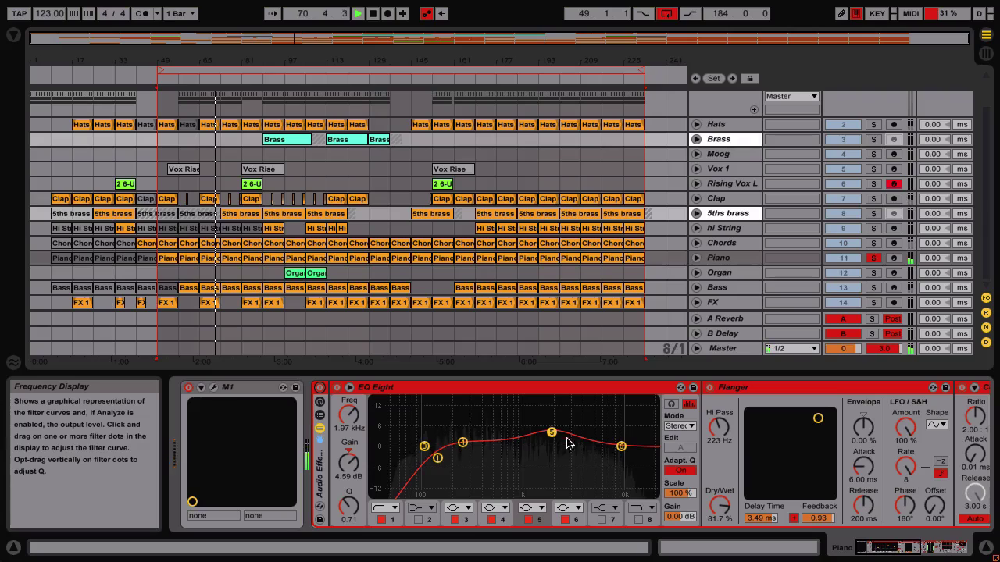
- Set band 5 of the Piano's EQ Eight to 1.94 kHz and 4.83 dB, and audition it with Chords also soloed before clearing the solos
drag(551, 436, 551, 435)
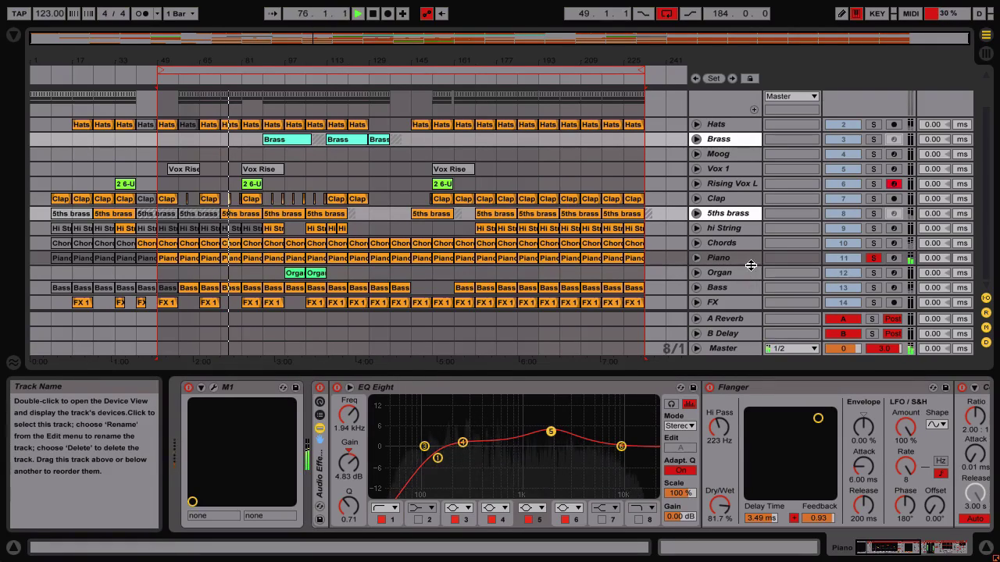
click(869, 244)
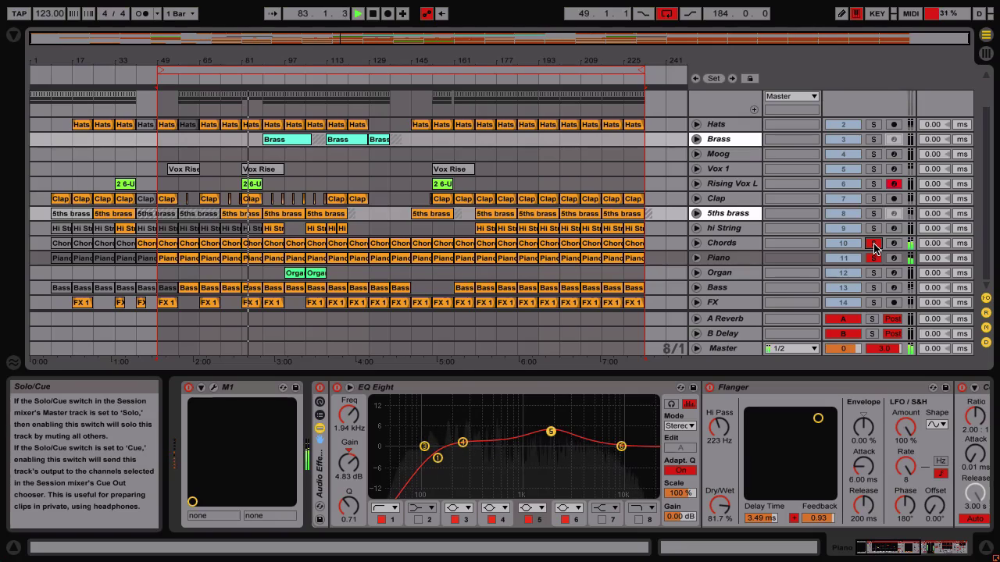
click(874, 244)
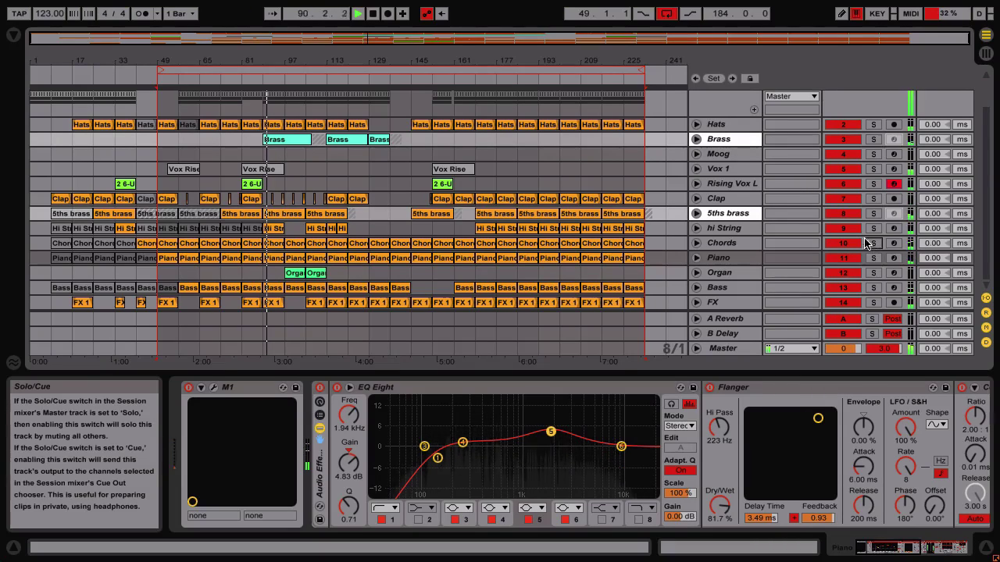
- Solo the hi String track during playback and view the patch loaded in its M1 instrument
click(742, 227)
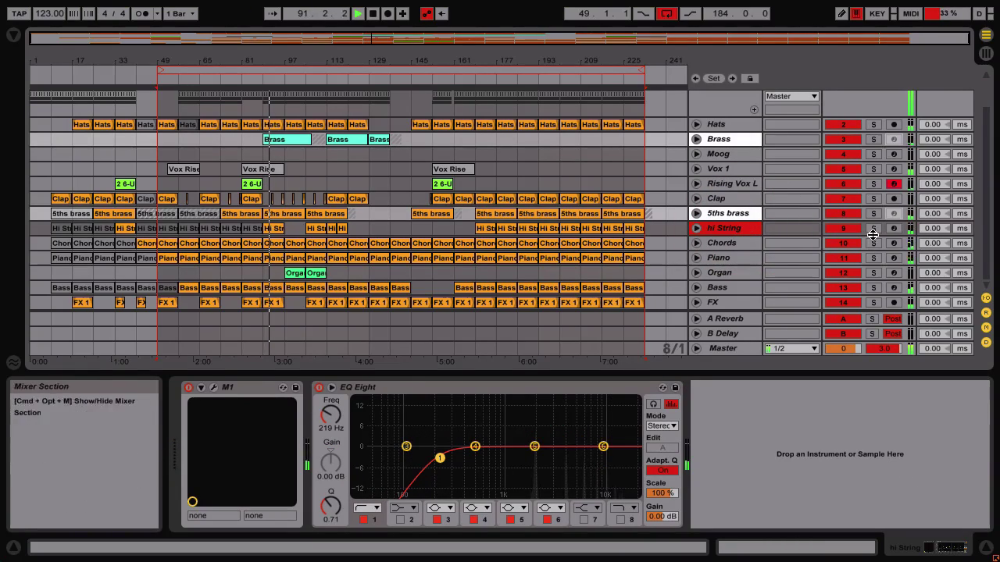
click(874, 228)
click(730, 228)
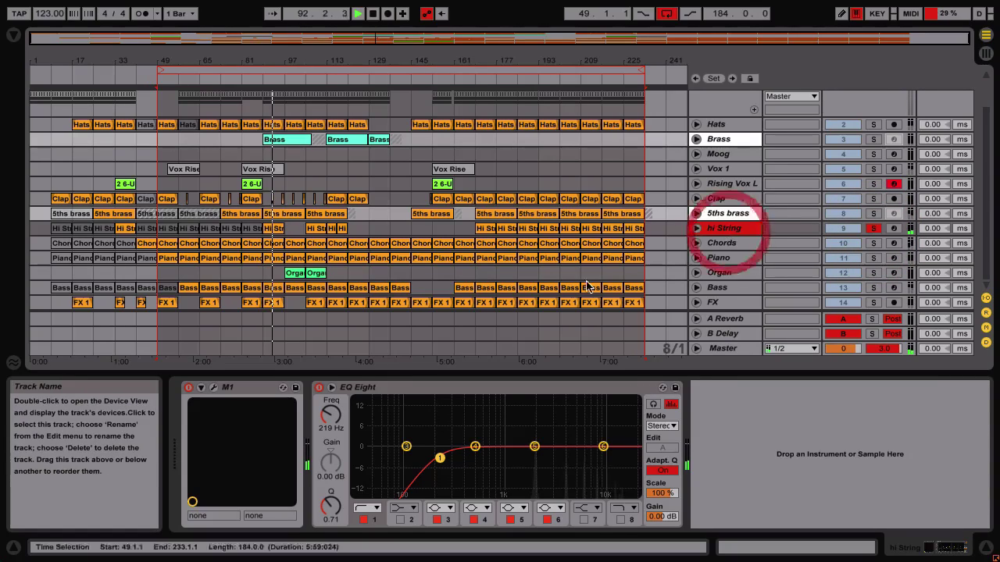
click(213, 387)
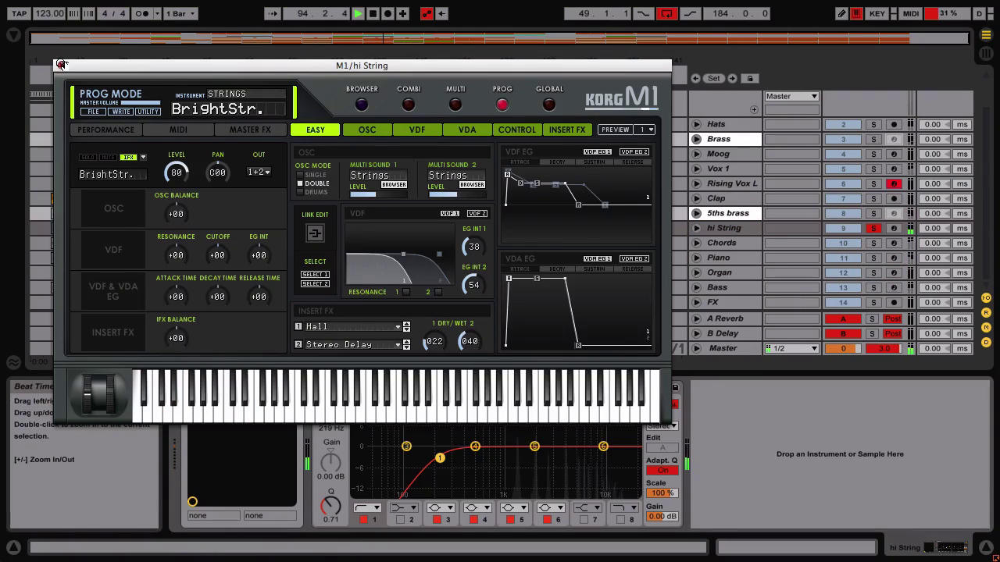
click(61, 65)
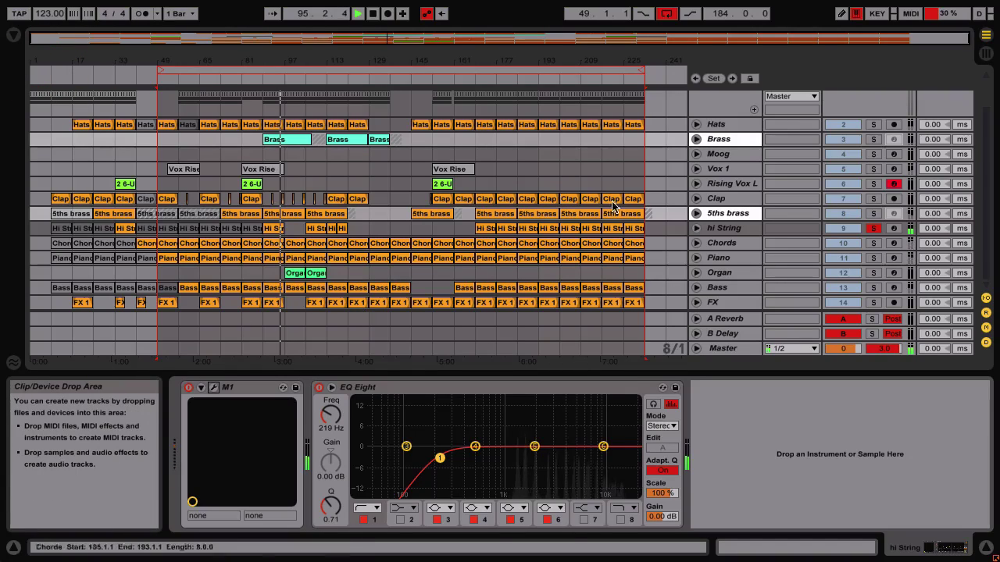
- Solo and unfreeze the 5ths brass track, and view the patch loaded in its M1 instrument
click(874, 214)
click(739, 214)
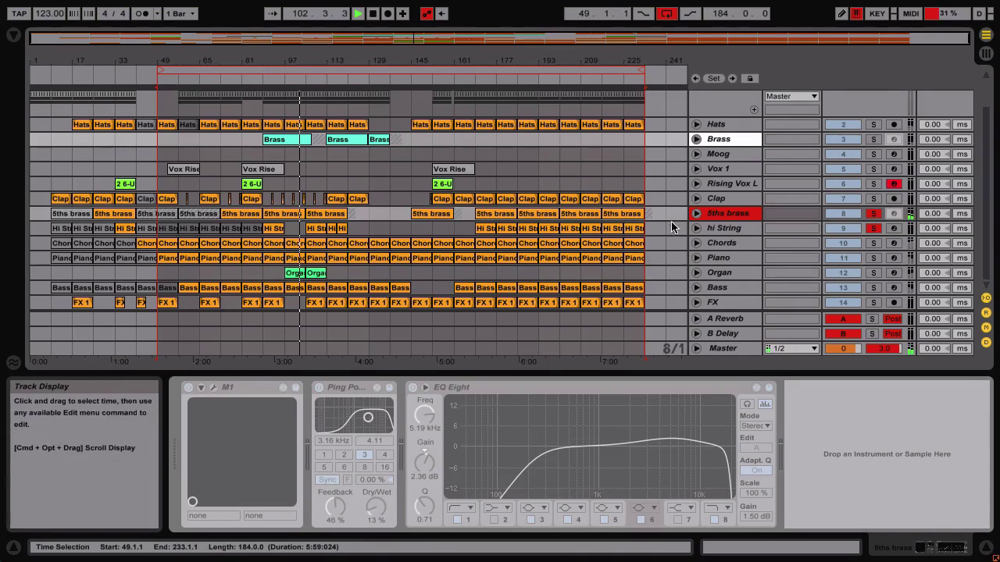
right_click(723, 216)
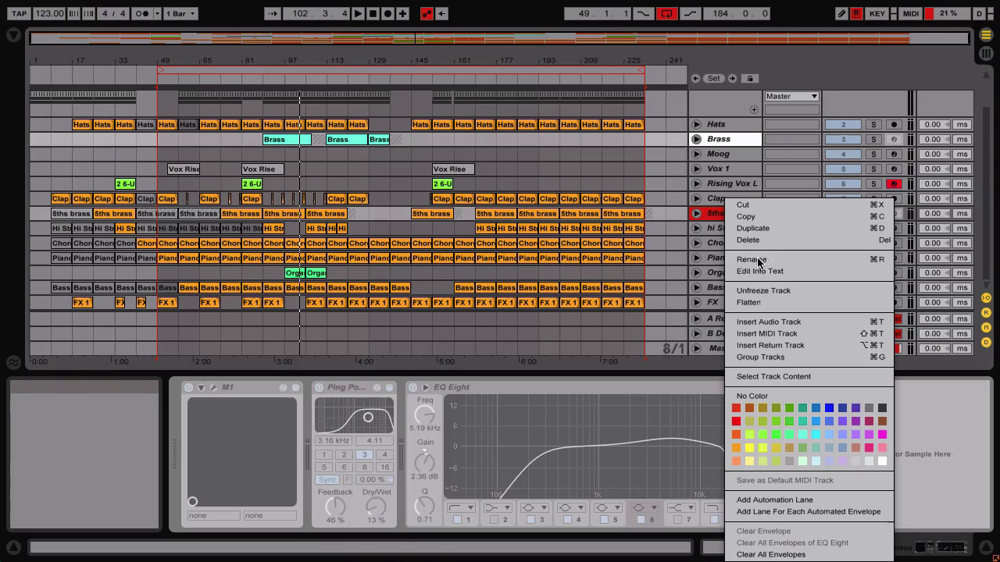
click(767, 290)
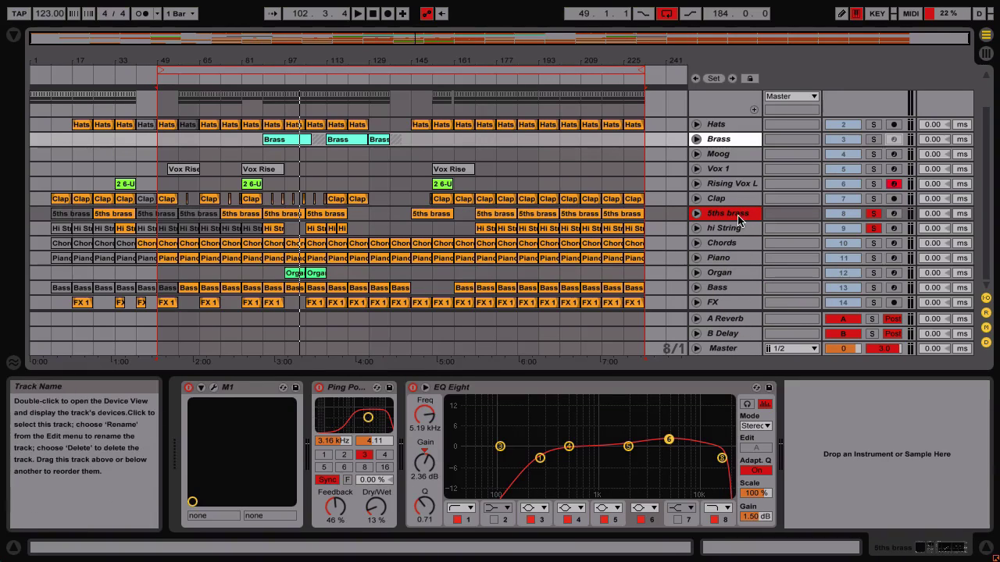
click(214, 388)
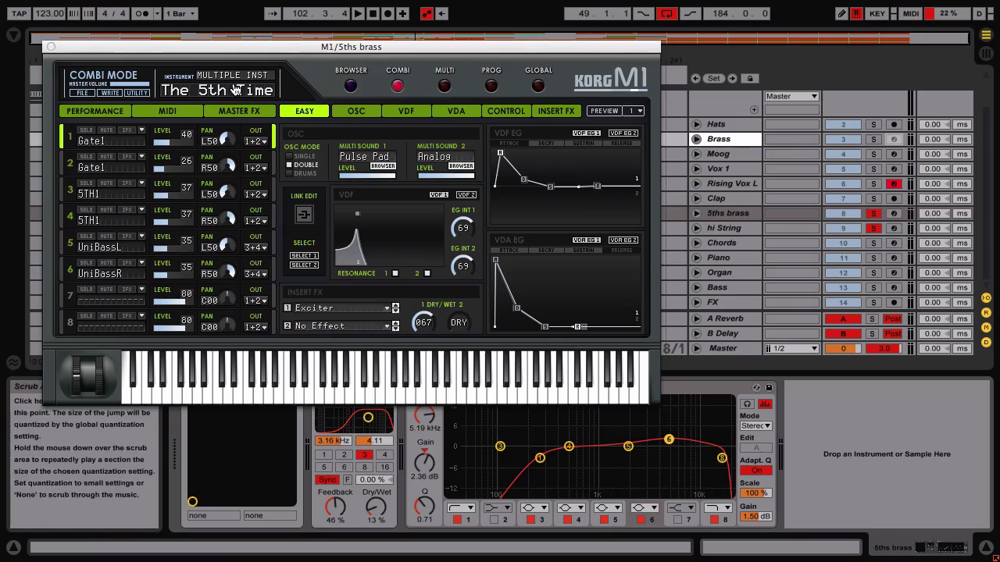
click(51, 47)
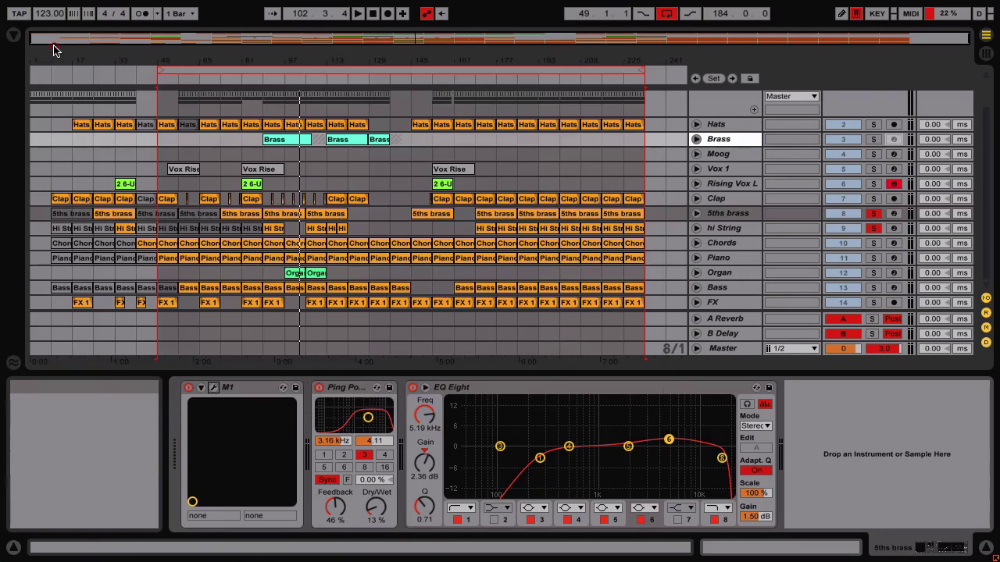
- Unsolo hi String, audition 5ths brass alone from about bar 25, clear its solo, and stop playback
click(875, 228)
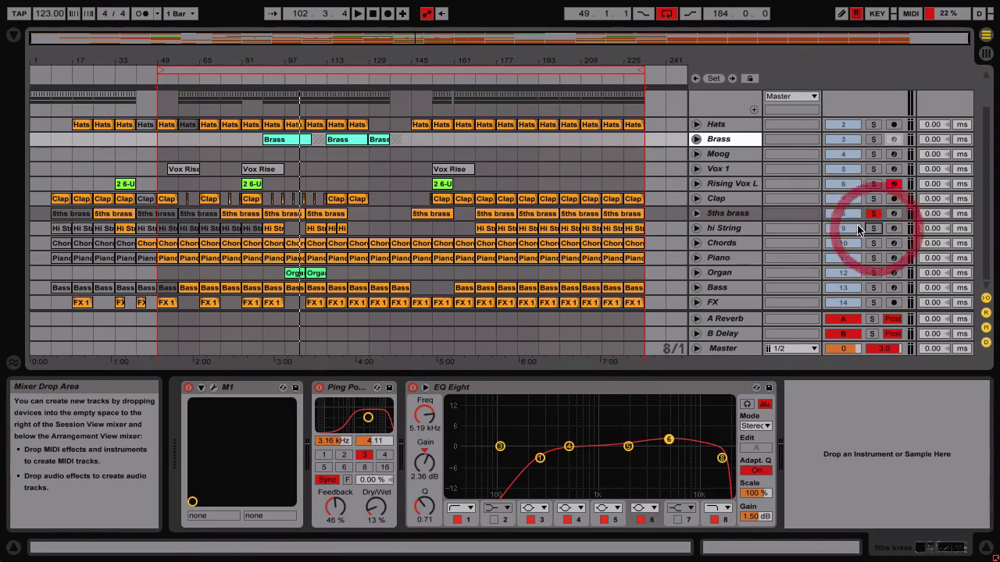
click(96, 74)
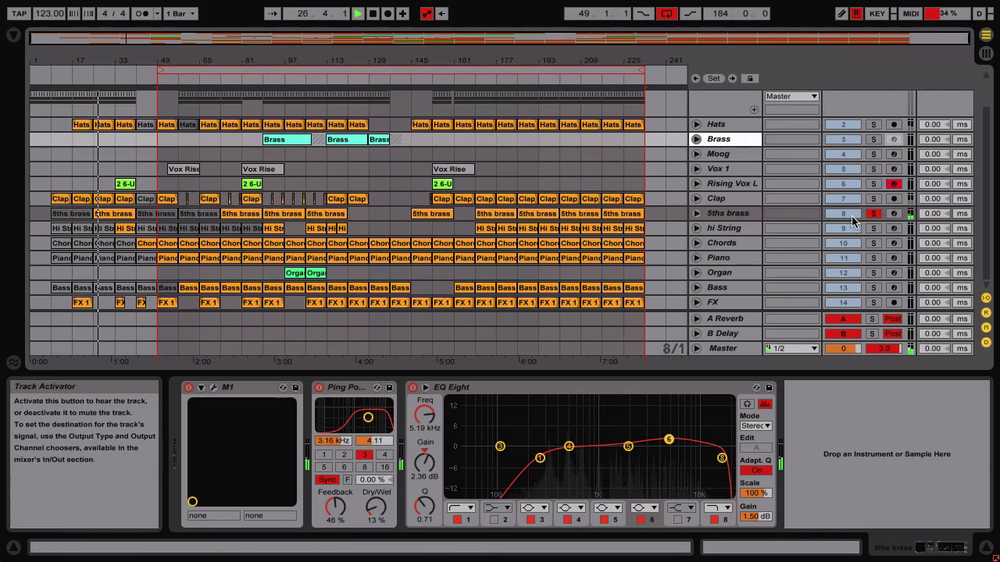
click(871, 214)
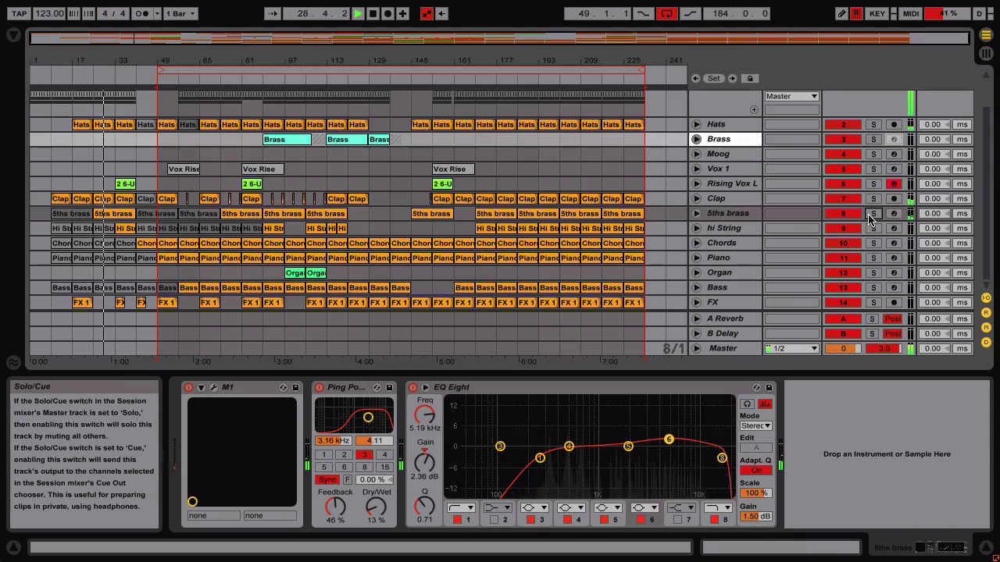
key(space)
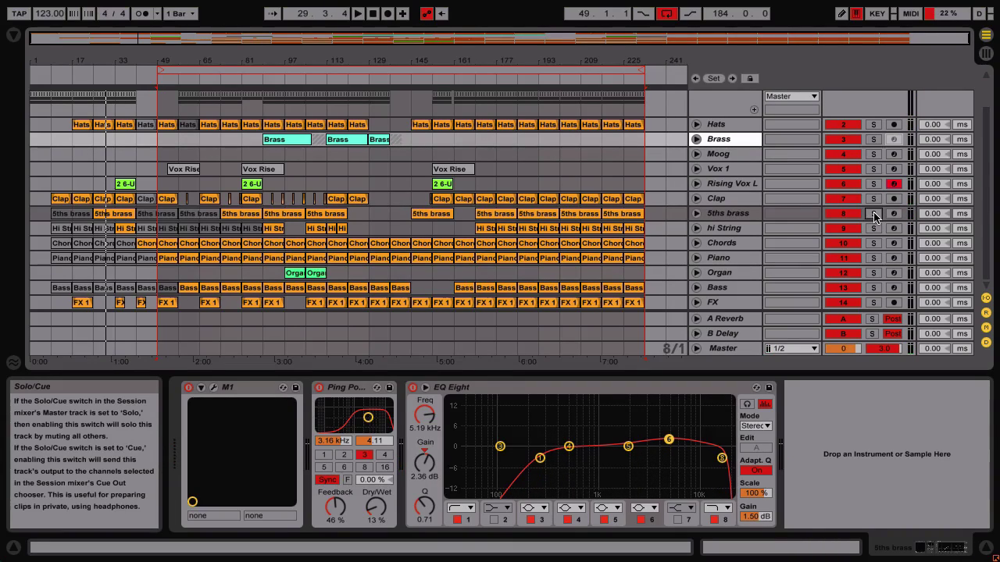
- Examine the Drums track's device chain from the drum rack through EQ Three to the UMSS282 Room 1 convolution reverb
click(727, 200)
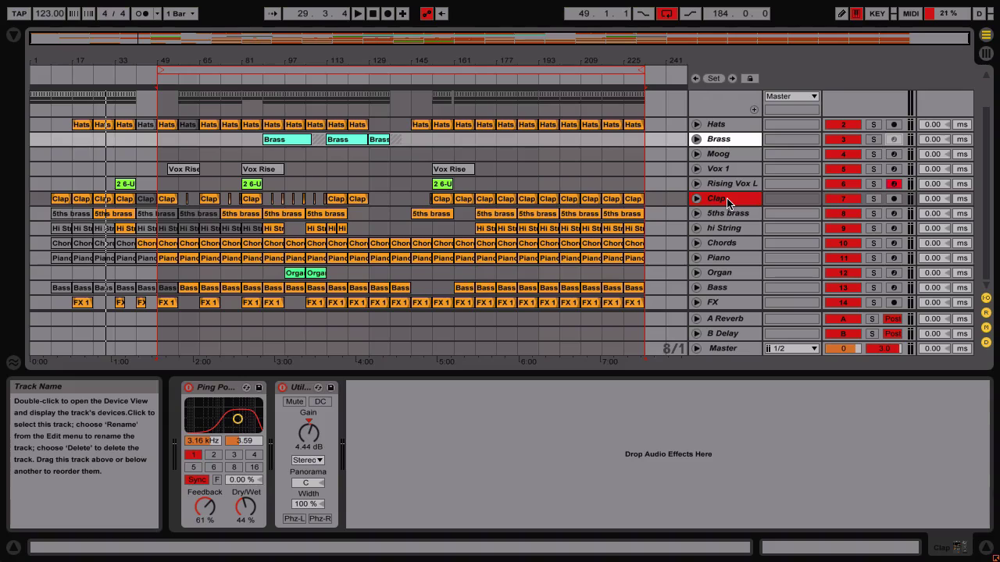
scroll(734, 115, up, 2)
click(732, 97)
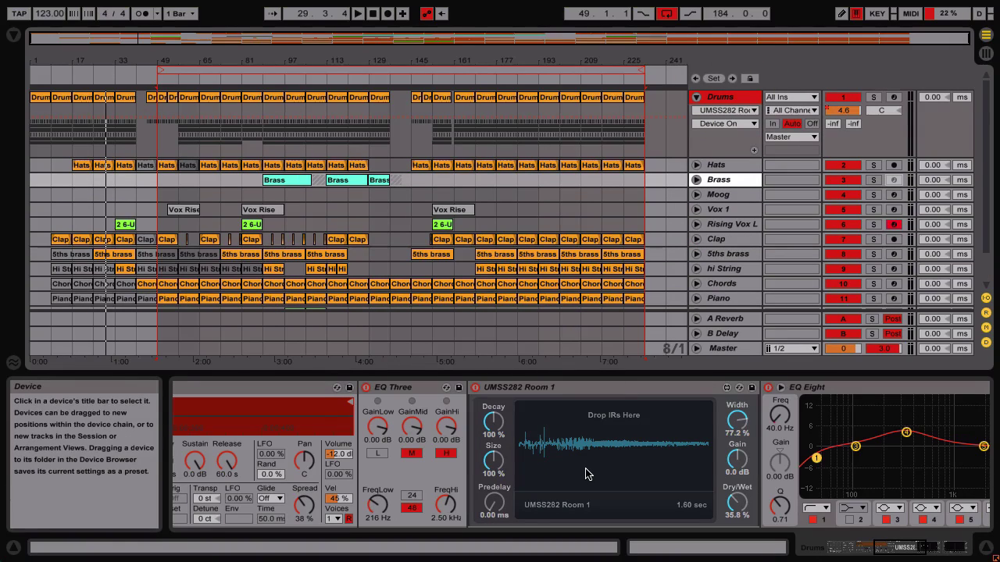
scroll(588, 475, up, 8)
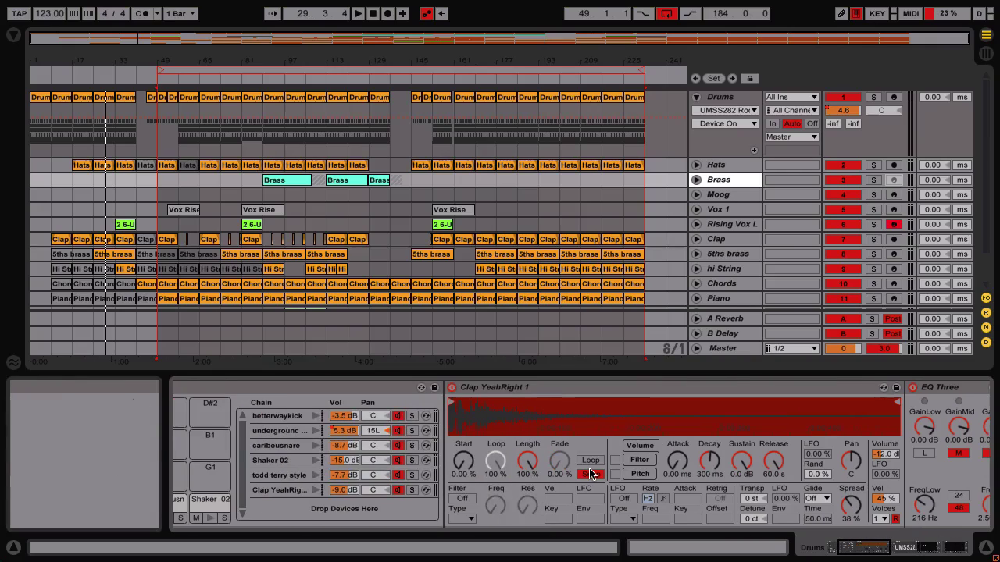
scroll(590, 474, up, 3)
scroll(589, 474, down, 12)
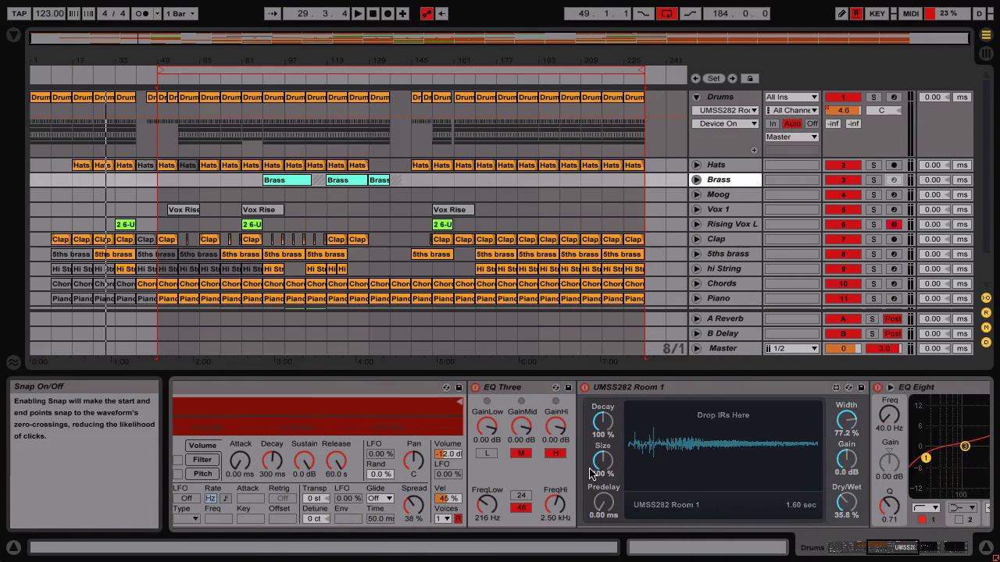
scroll(589, 474, down, 2)
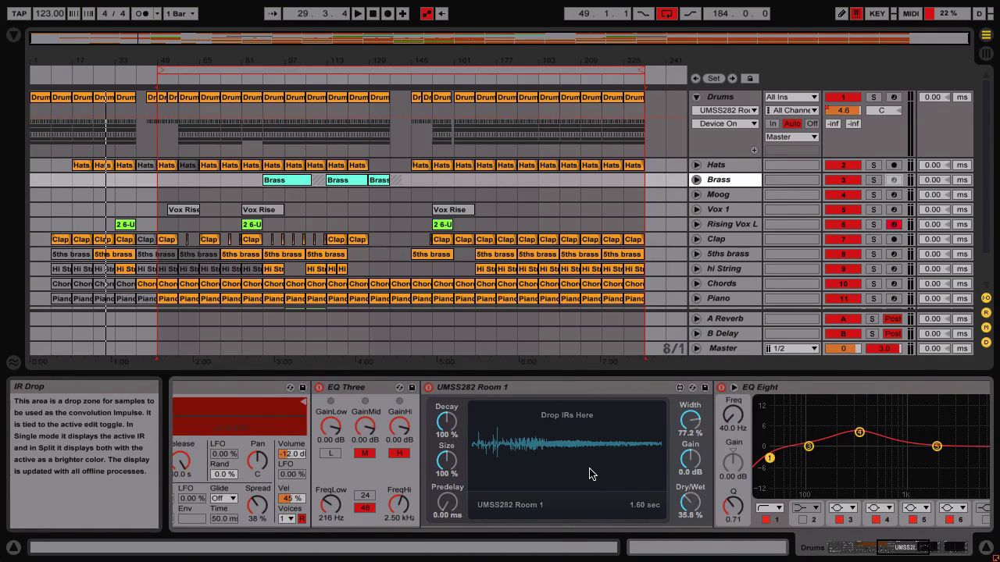
click(552, 388)
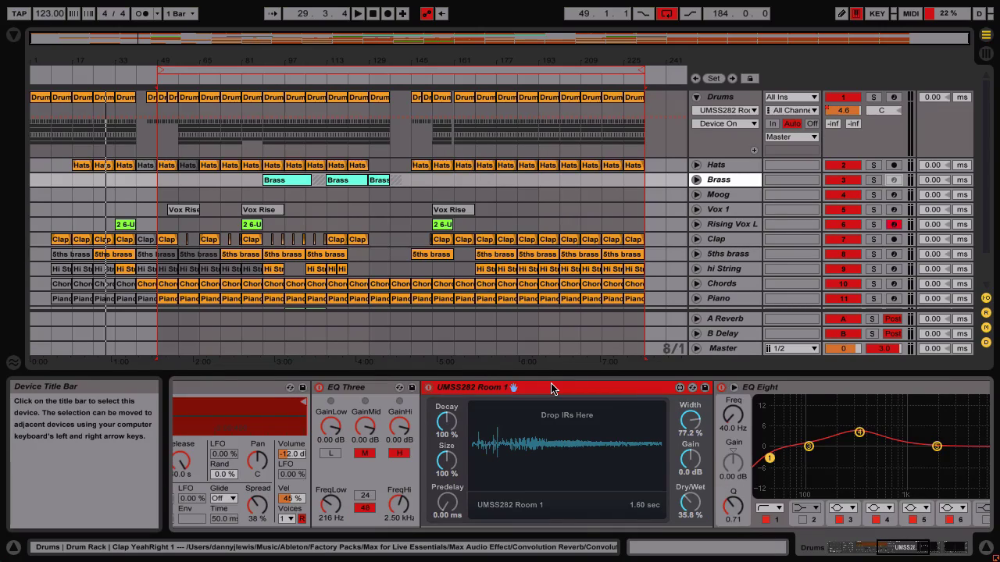
- Solo the Clap YeahRight 1 chain in the drum rack and the Drums track, and play from bar 49
scroll(560, 385, left, 10)
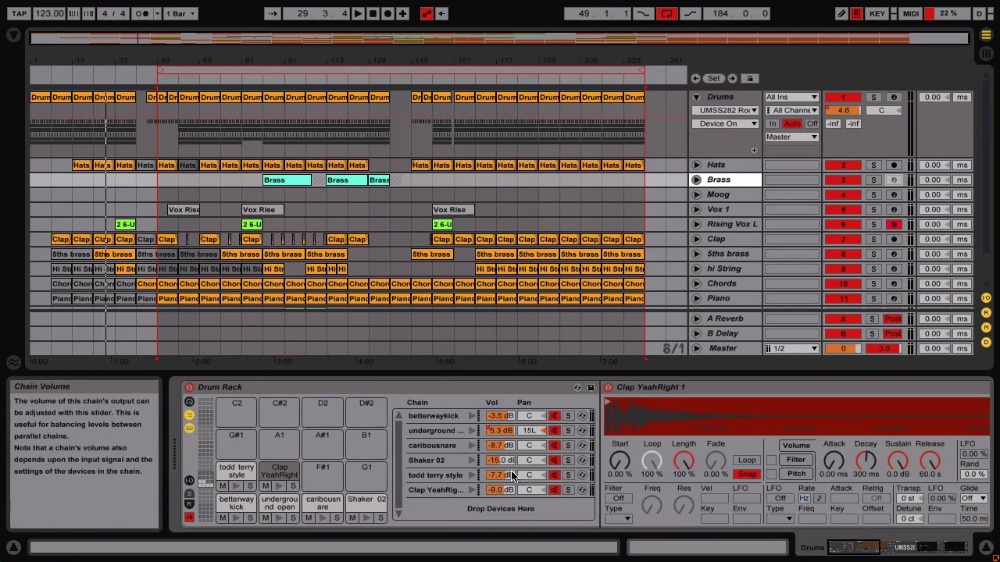
click(568, 489)
key(space)
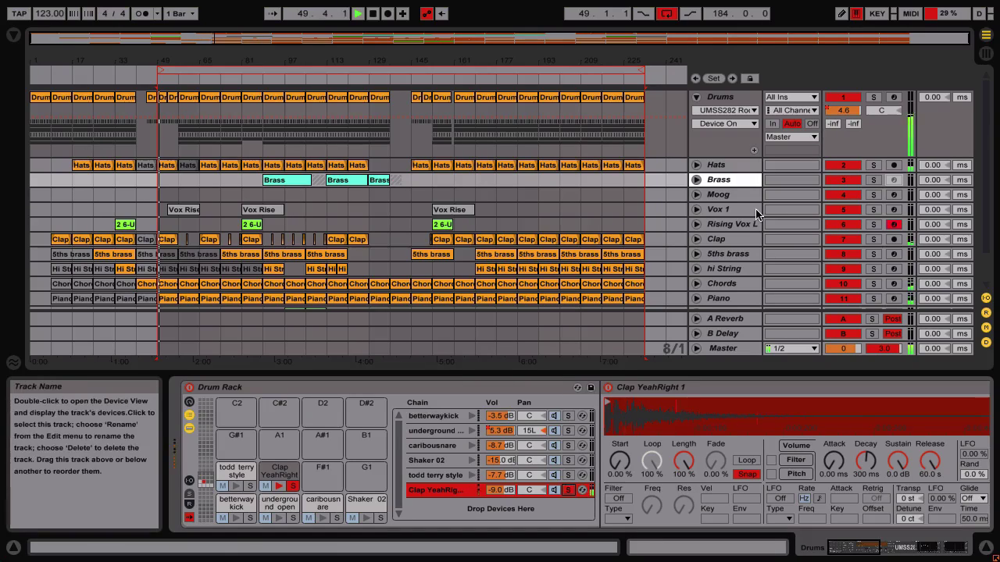
click(873, 97)
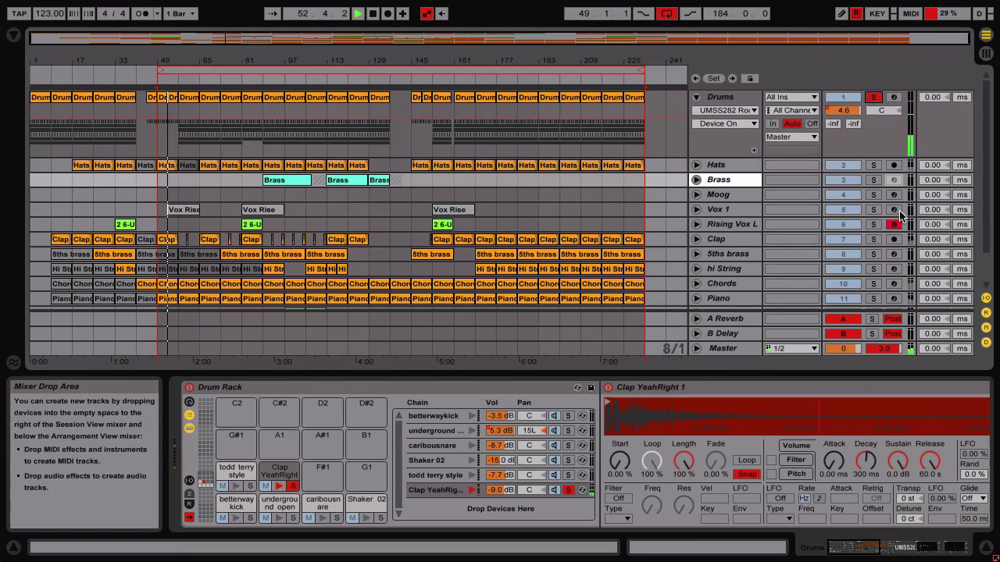
- Bypass and re-enable the UMSS282 Room 1 reverb on the soloed clap to compare dry and wet sound
scroll(871, 234, down, 2)
scroll(703, 454, right, 10)
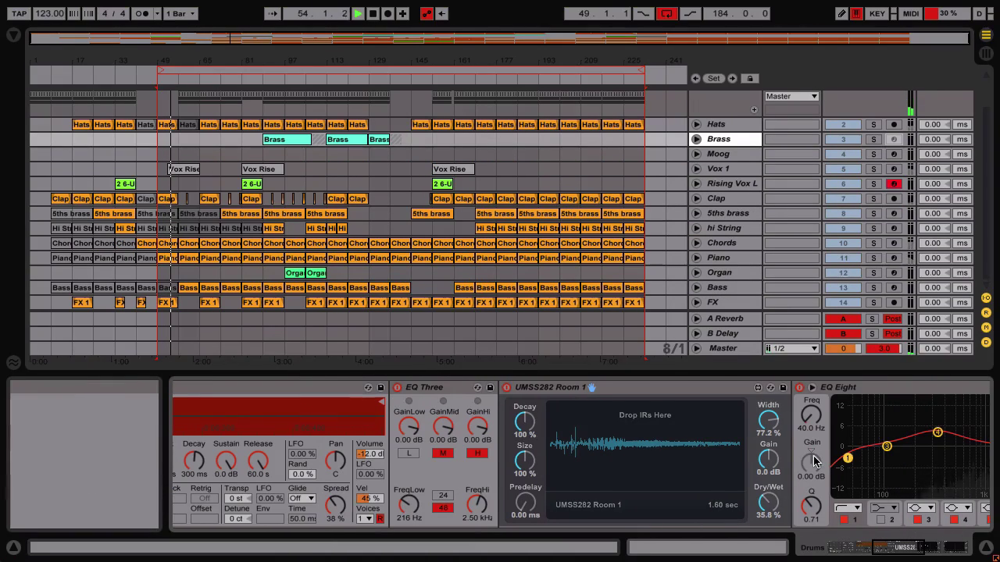
click(507, 387)
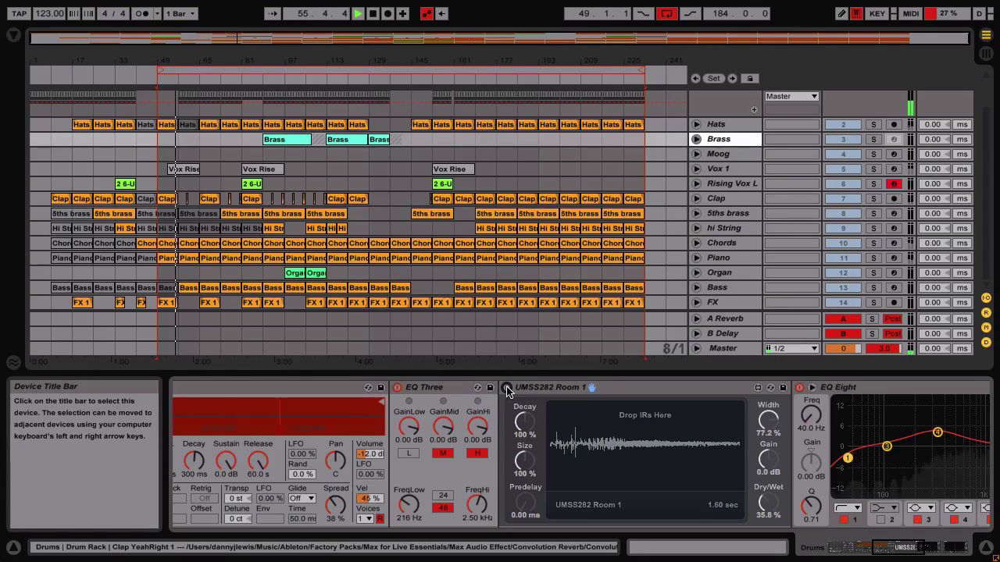
click(504, 388)
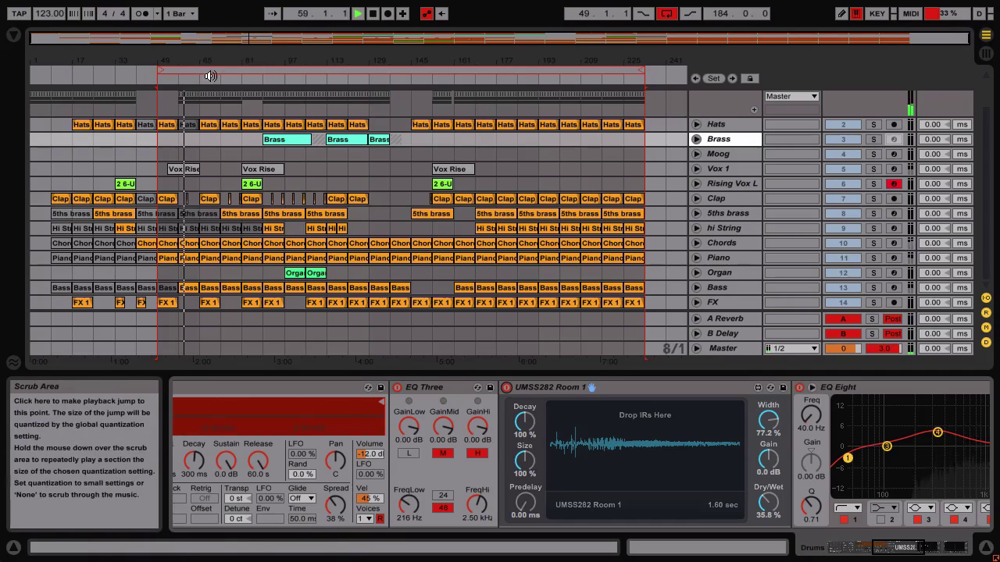
- Clear the Drums track's solo and view the Rising Vox and Vox 1 device chains during playback
scroll(897, 275, up, 2)
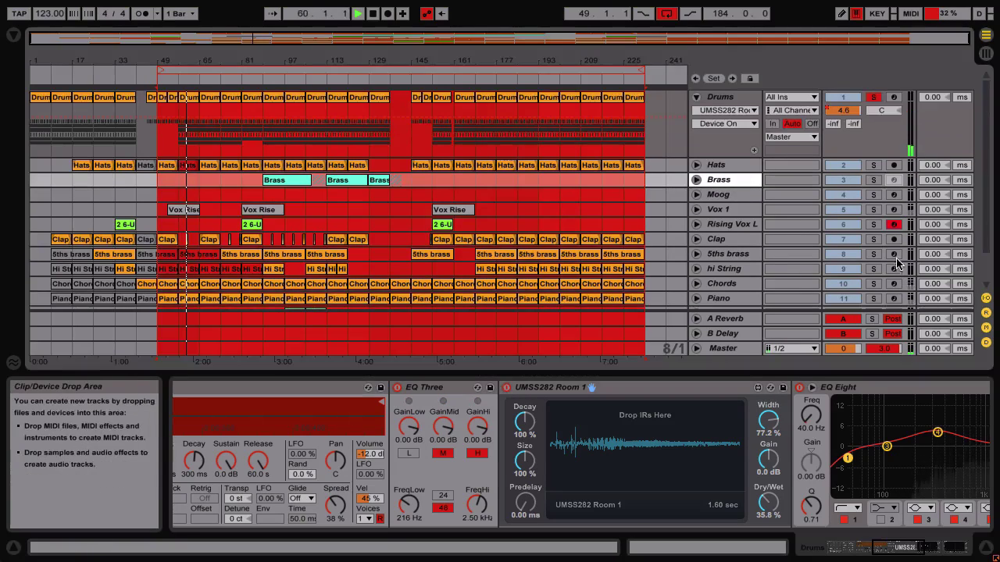
click(875, 96)
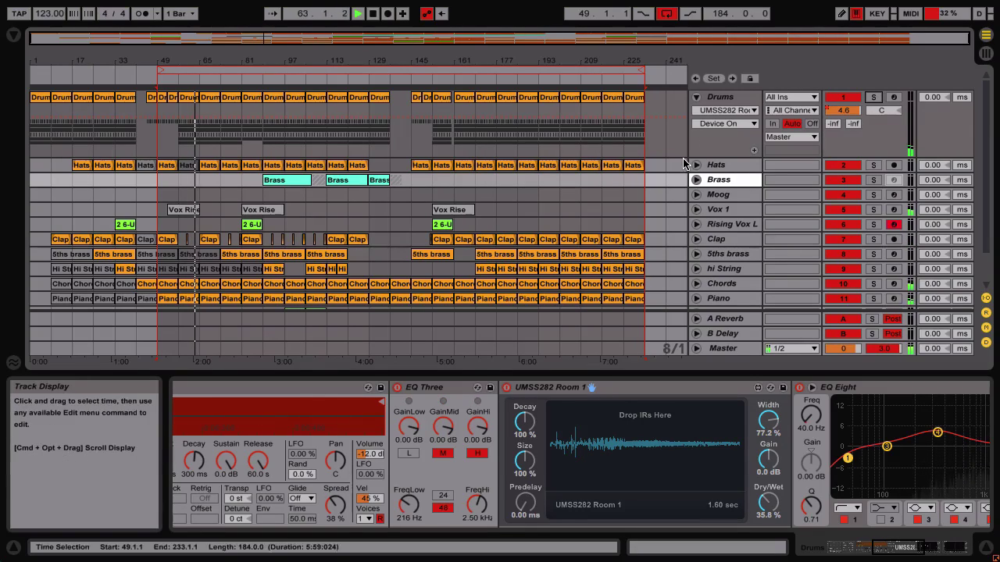
click(736, 225)
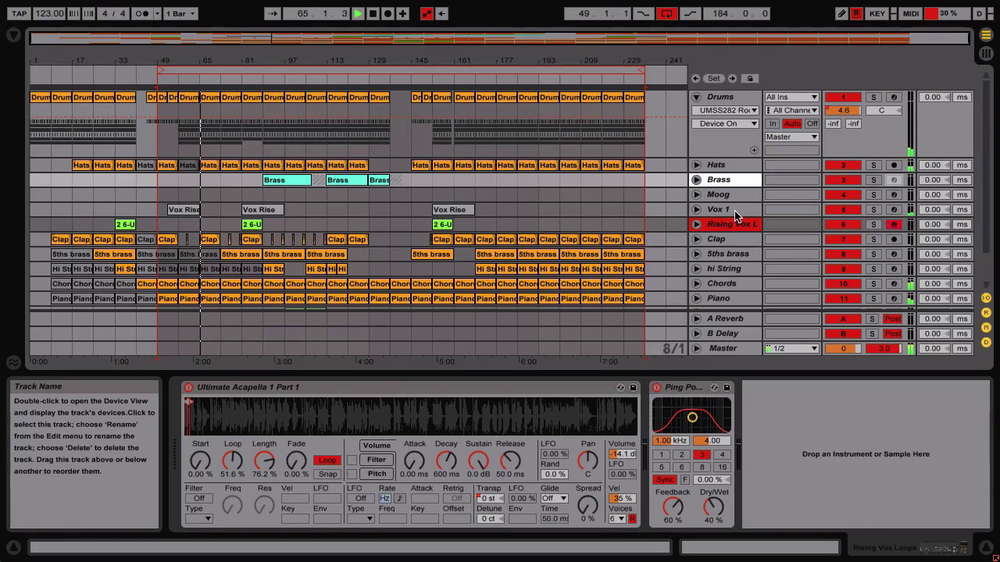
click(734, 211)
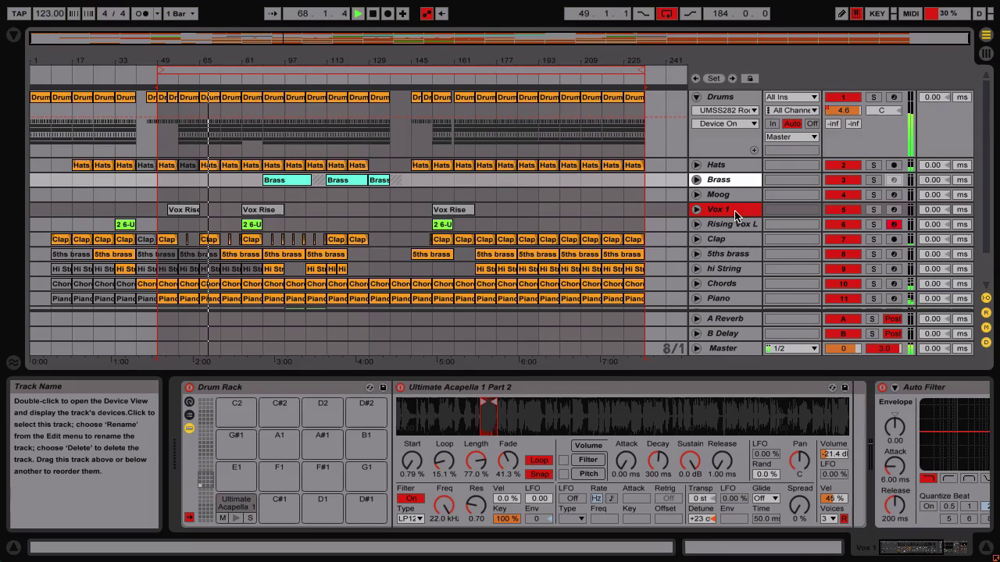
- Move the arrangement loop start to bar 73 and skip playback ahead to that section
scroll(735, 211, down, 3)
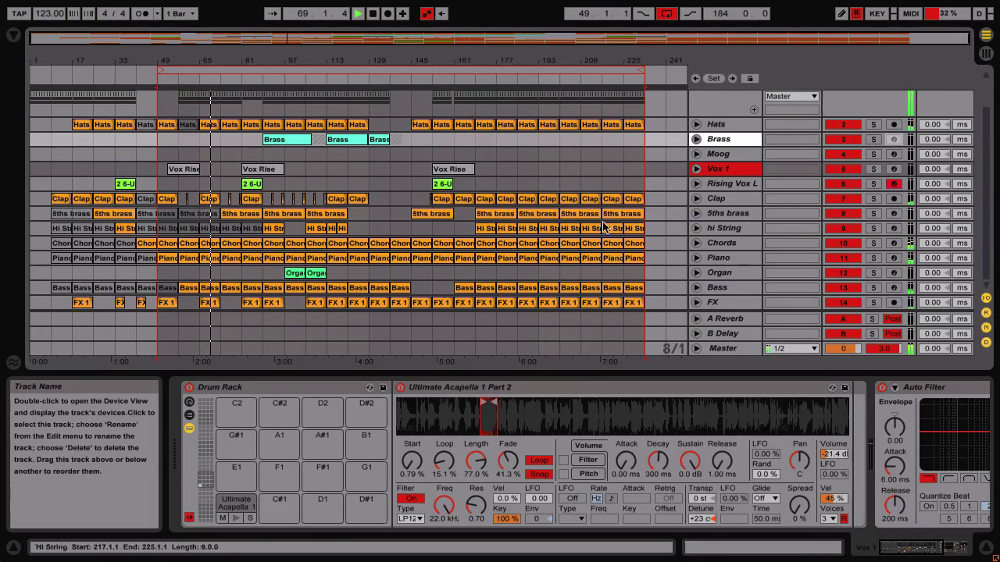
scroll(547, 211, up, 3)
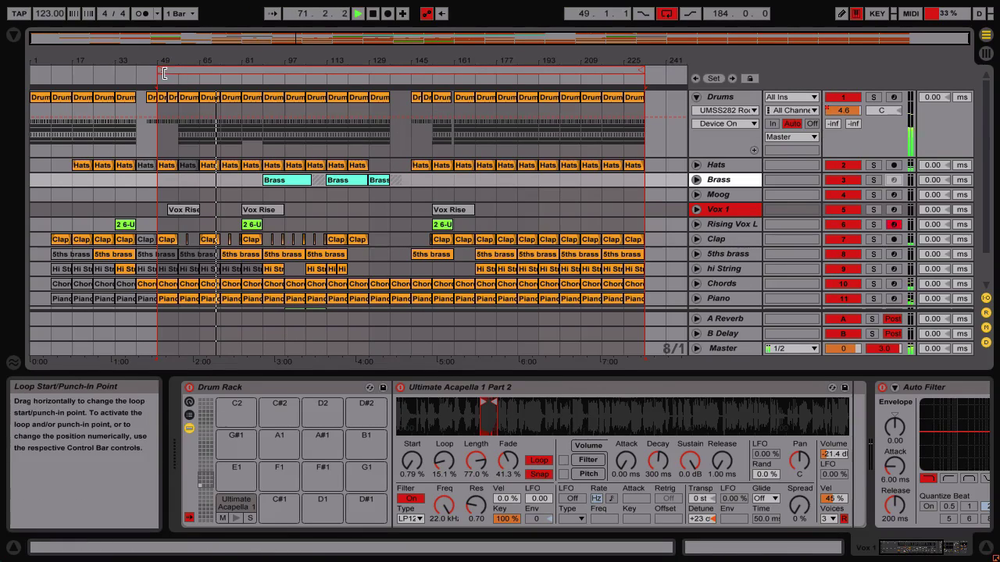
drag(159, 71, 236, 73)
click(236, 74)
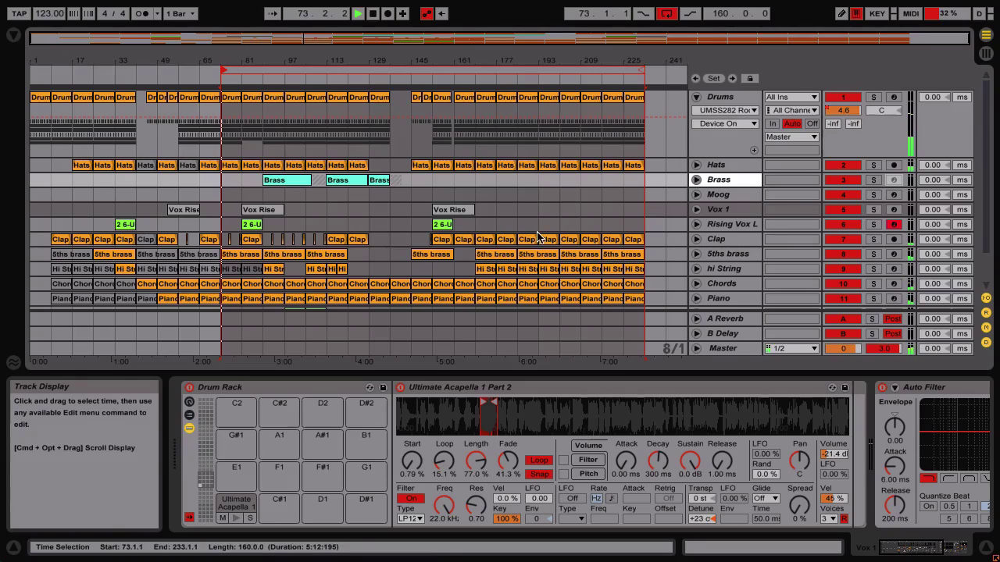
- Clear the solo on the Clap YeahRight 1 chain in the Drums track's drum rack
click(731, 92)
click(466, 490)
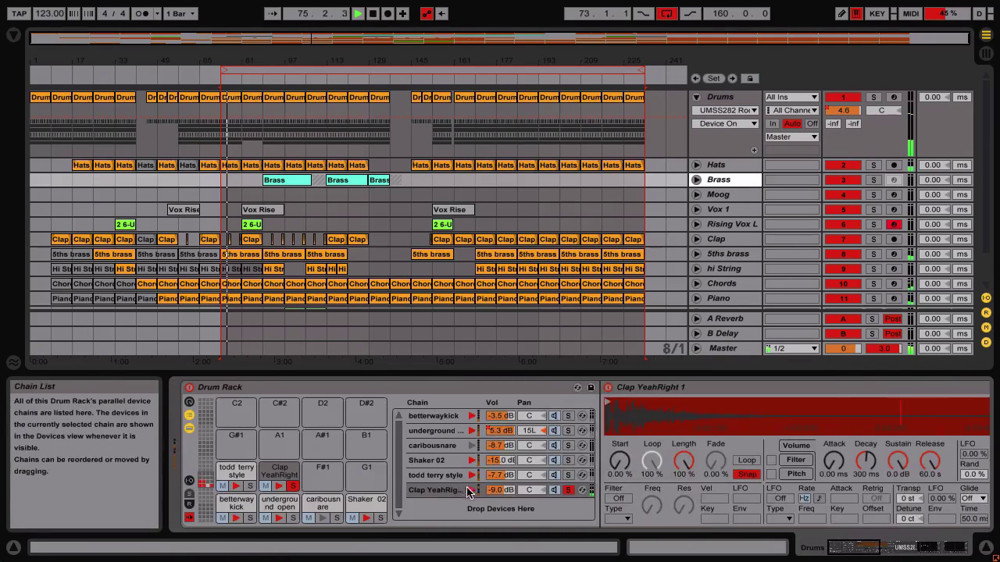
click(568, 490)
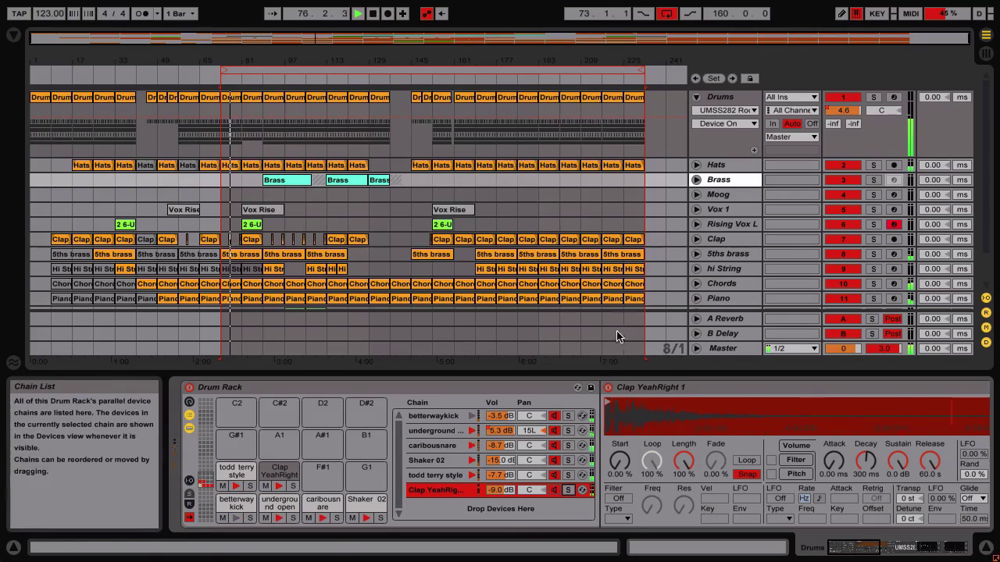
- View the Organ track's device chain and jump playback ahead to just before its clips to audition it
scroll(754, 464, down, 5)
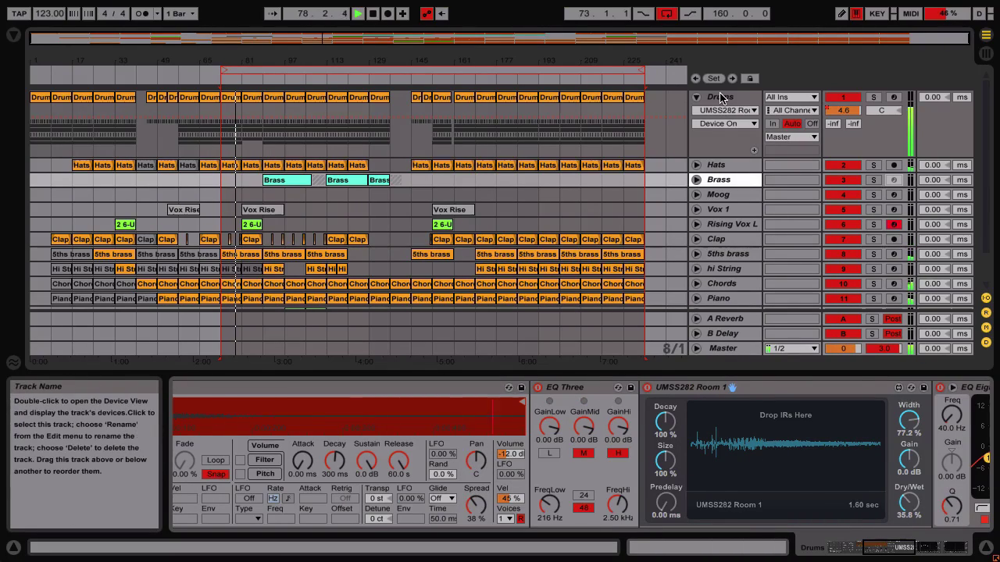
scroll(751, 188, down, 2)
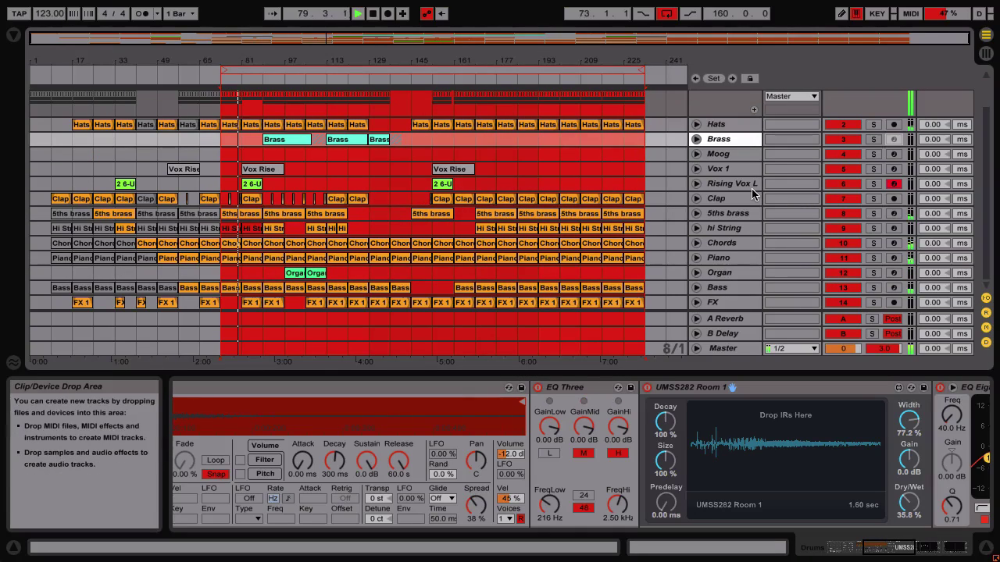
click(752, 271)
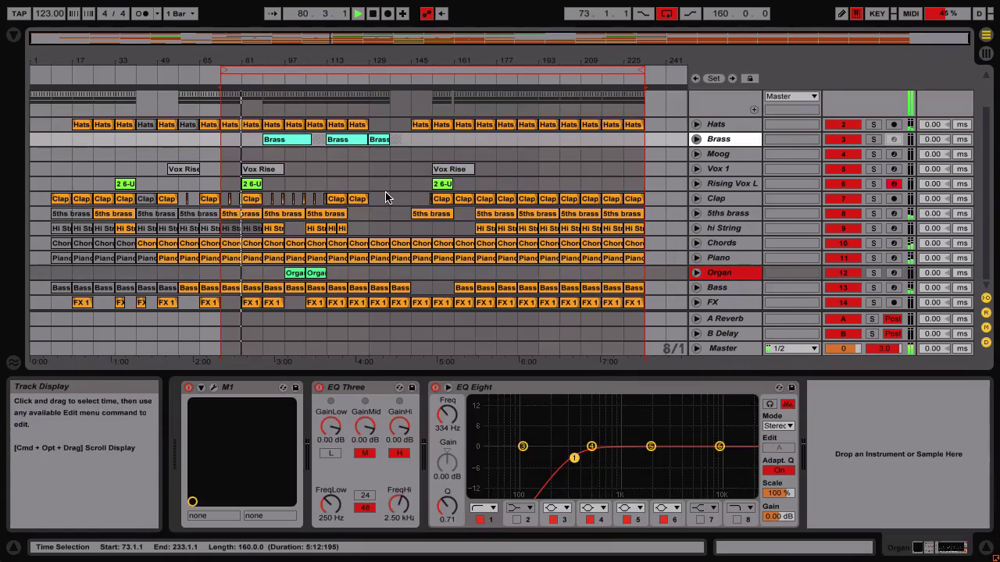
click(282, 94)
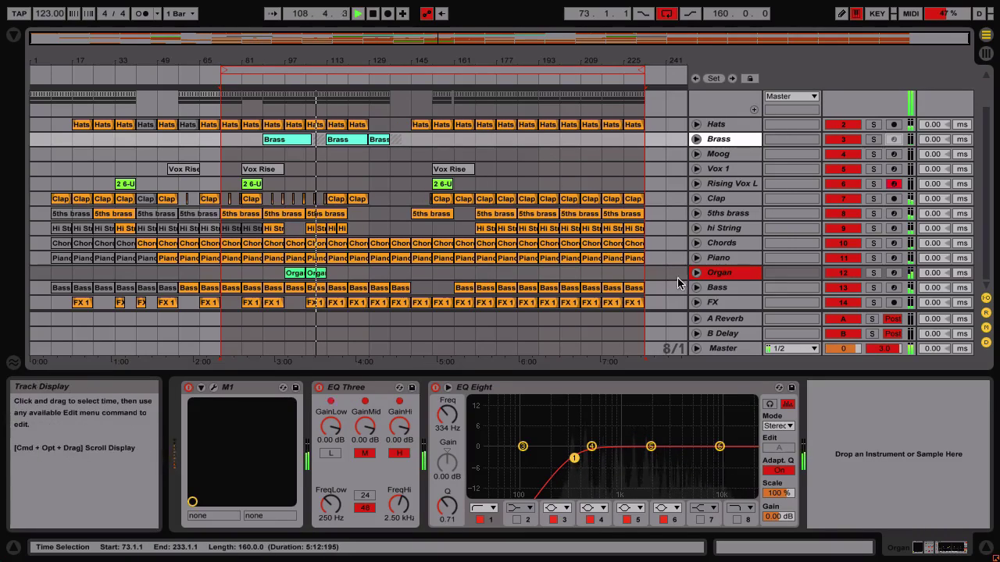
- Unfold the Piano track to inspect its Auto Filter Frequency automation, and fold the track back up
click(715, 257)
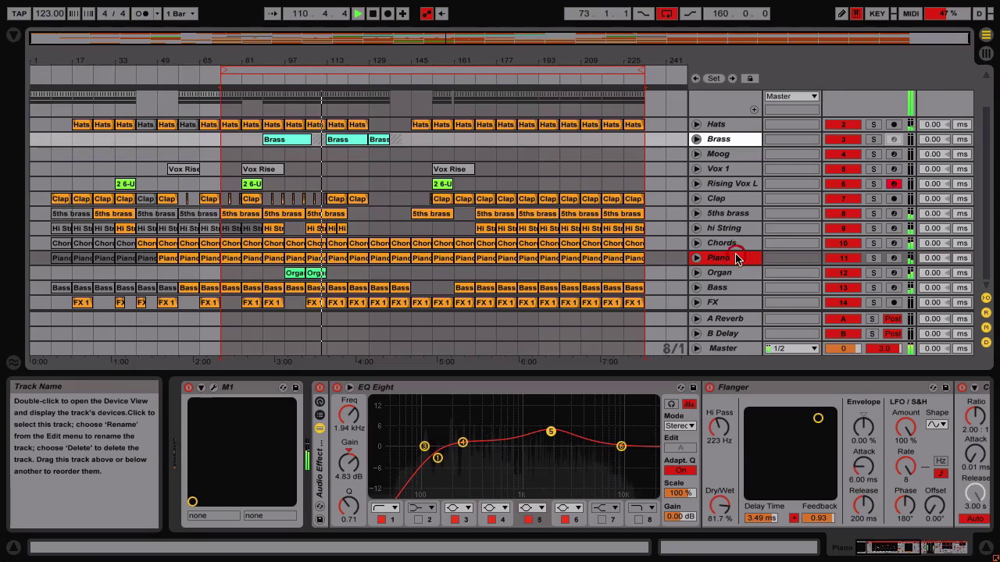
click(694, 258)
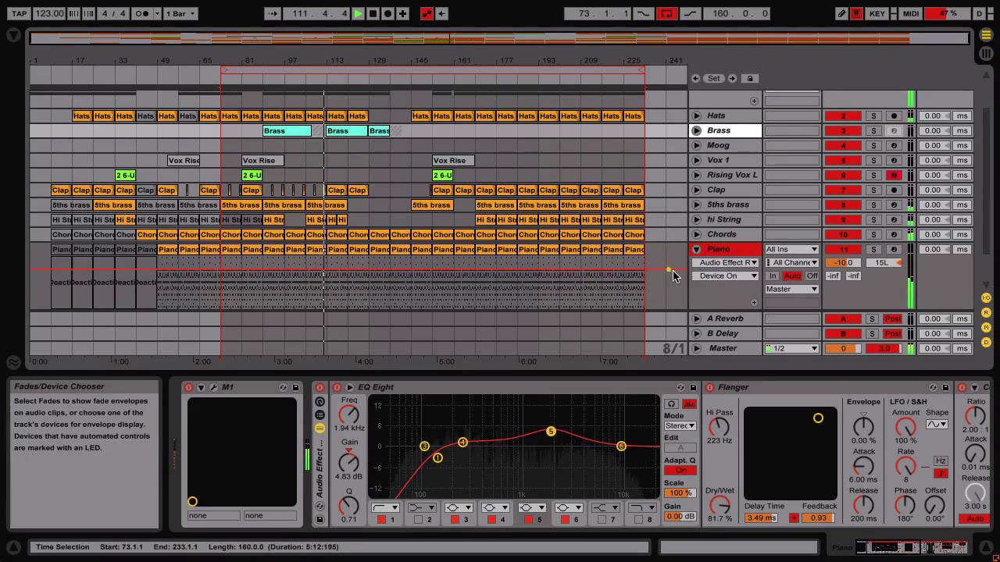
click(725, 263)
click(750, 344)
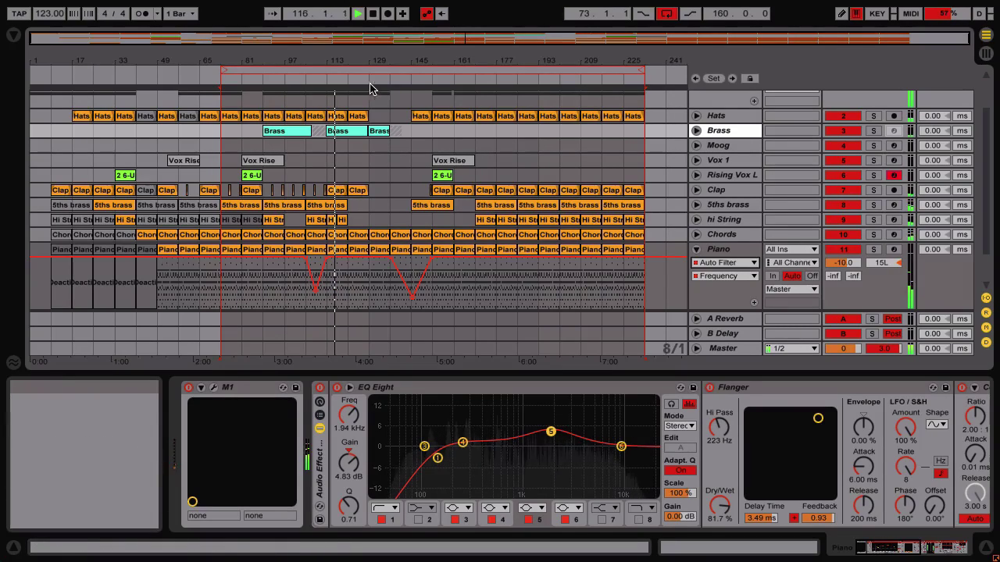
scroll(428, 265, up, 3)
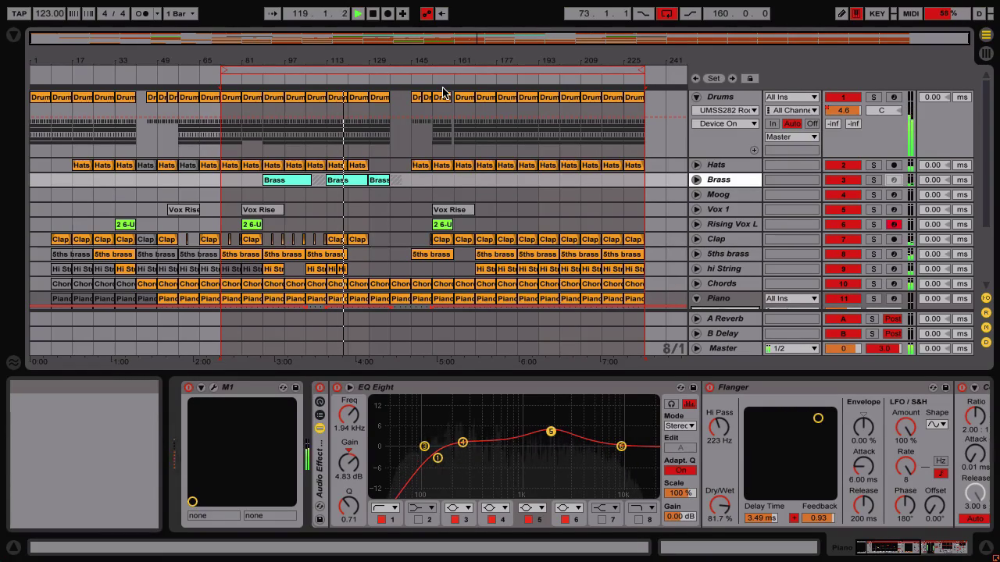
scroll(594, 203, down, 6)
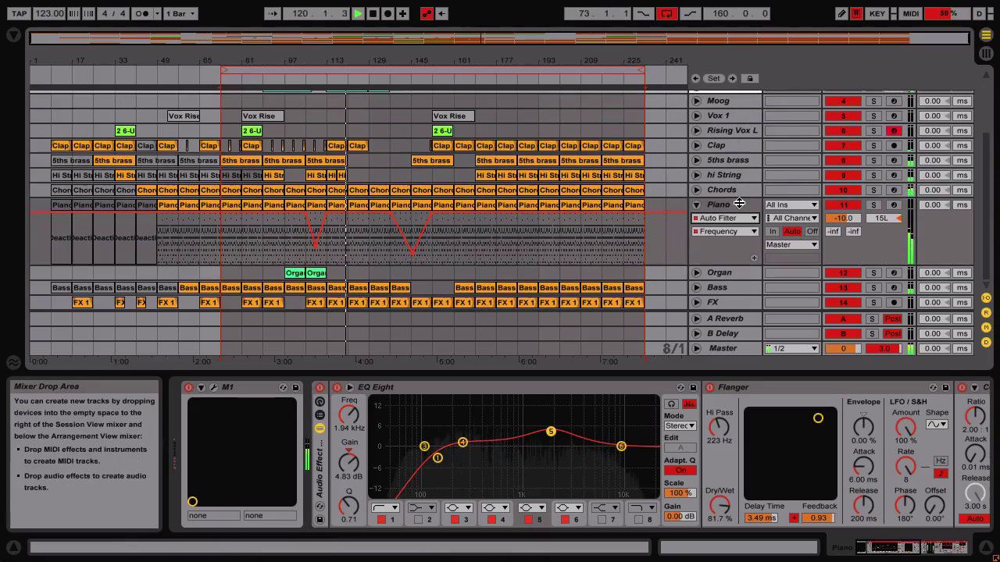
click(696, 204)
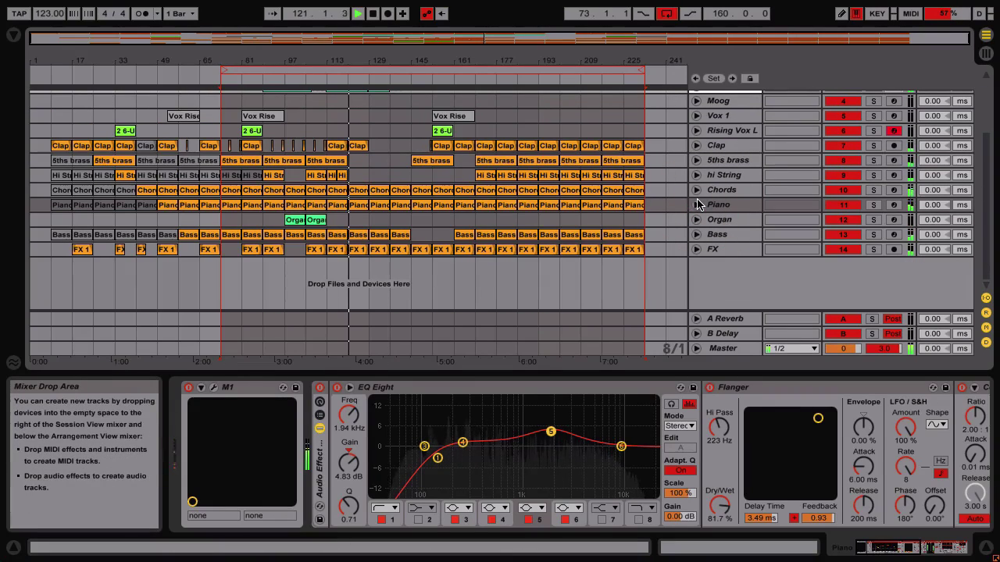
scroll(743, 214, up, 6)
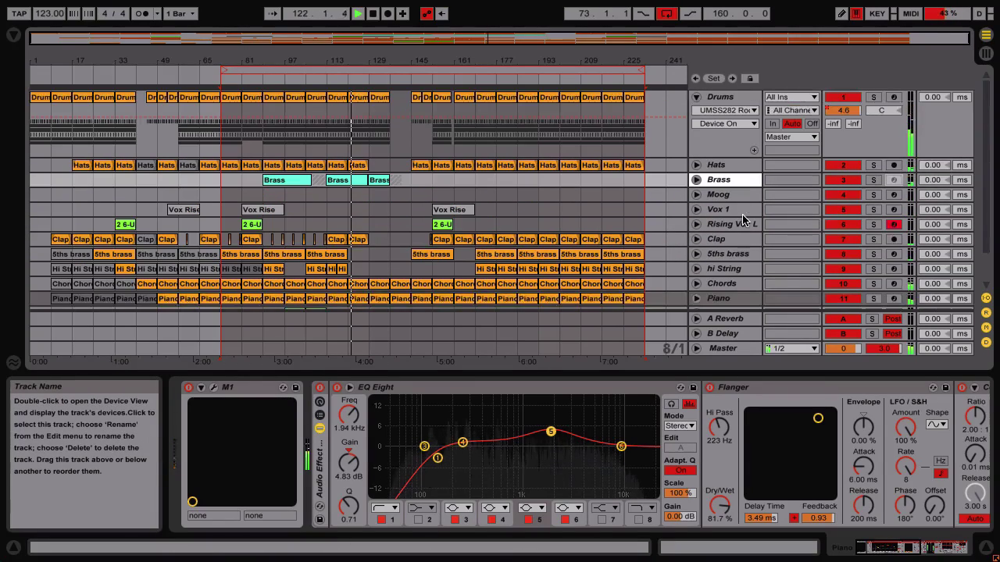
- View the Hats track's device chain with its EQ Eight, Flanger and Glue Compressor
scroll(744, 221, down, 3)
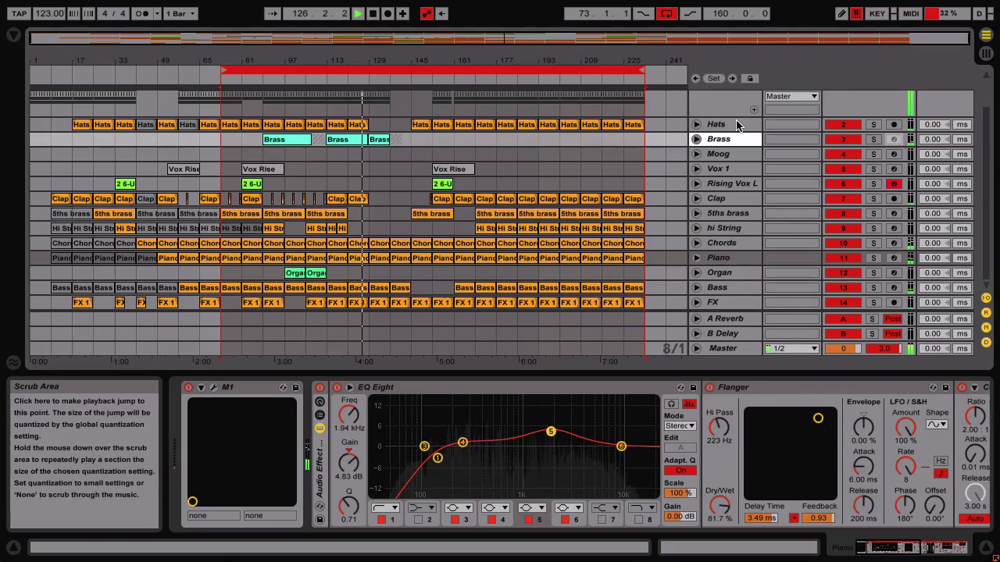
scroll(728, 181, up, 2)
click(728, 181)
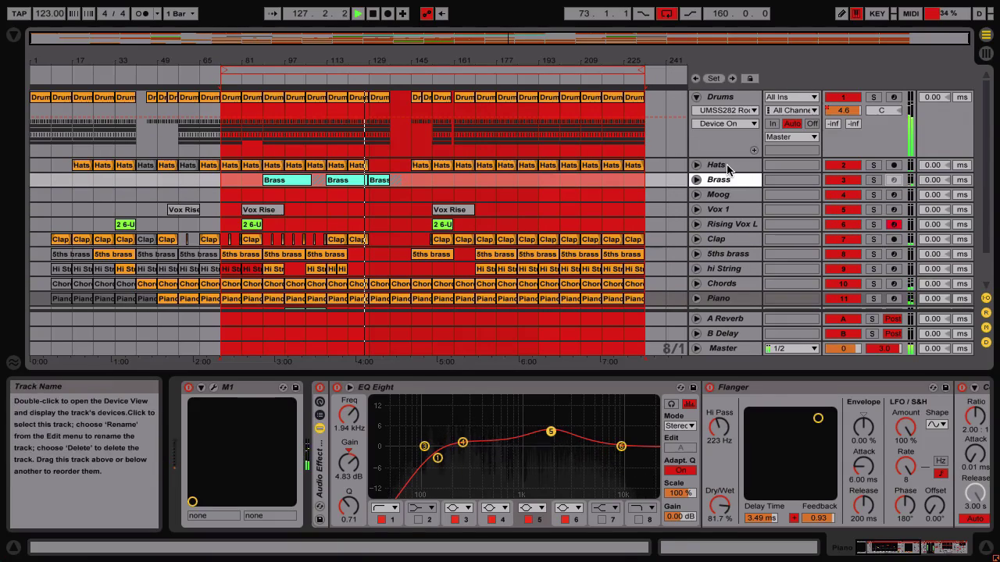
click(728, 166)
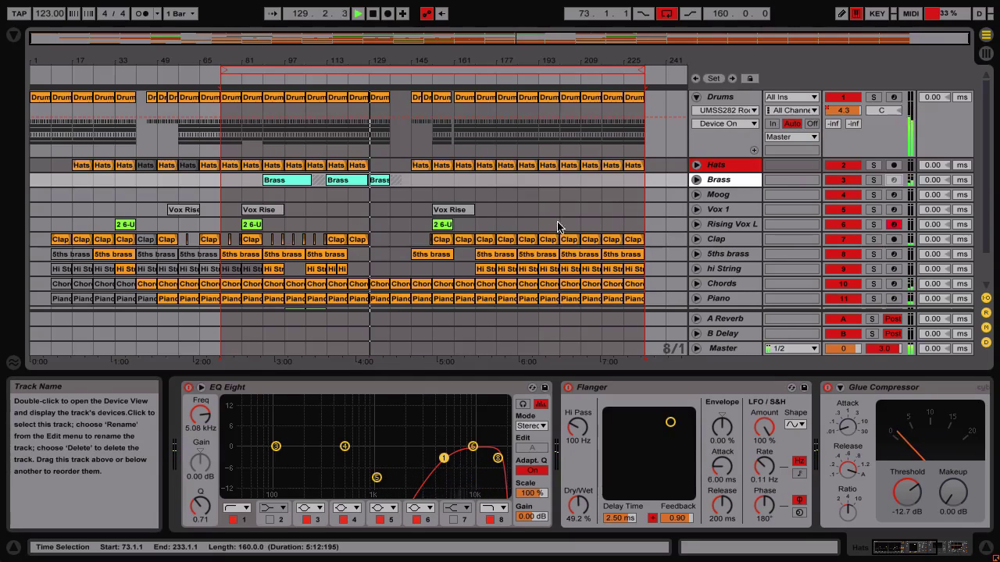
scroll(532, 220, down, 2)
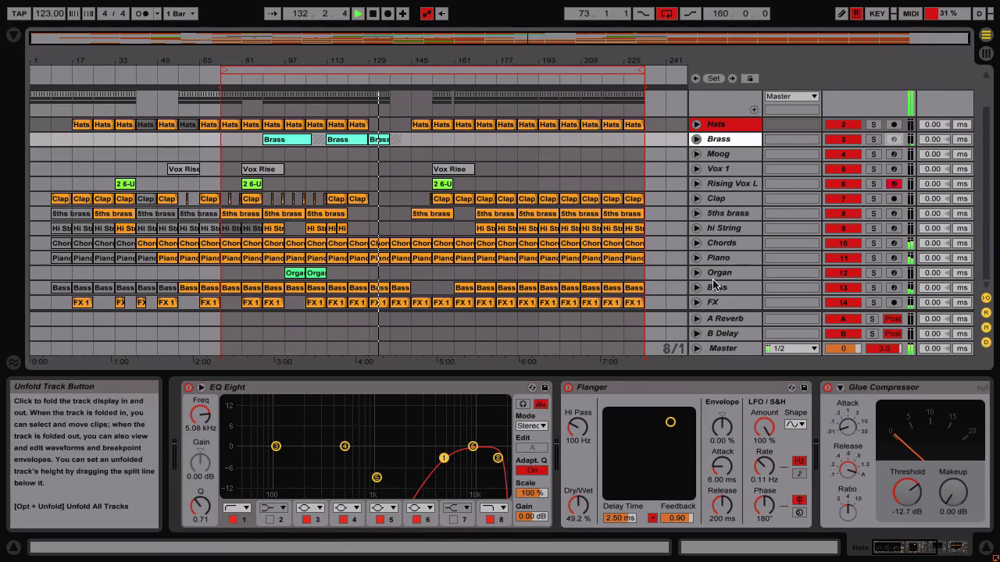
- Show the Drums track's automation for the underground open hat Mixer's Chain Volume
scroll(735, 116, up, 2)
click(734, 111)
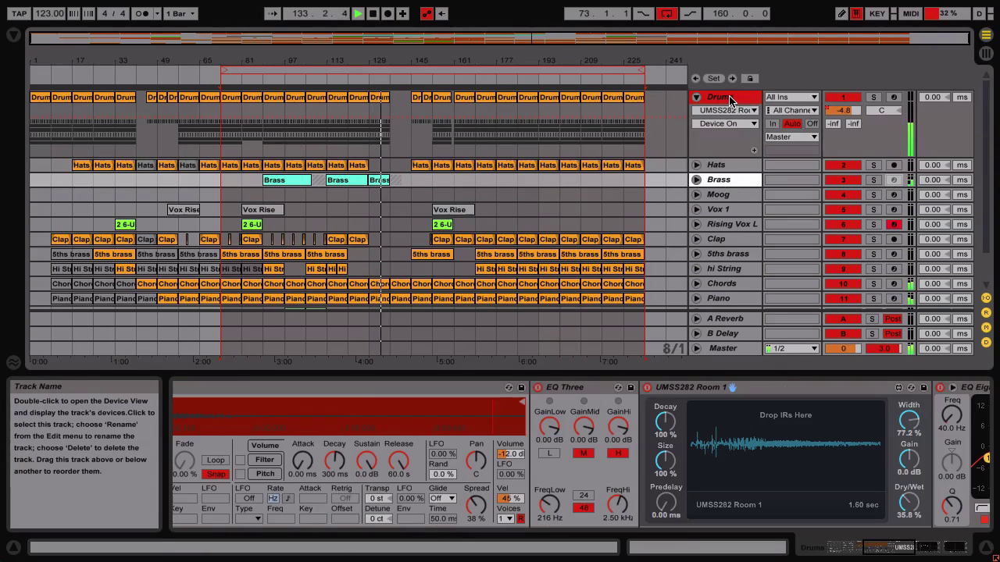
click(734, 110)
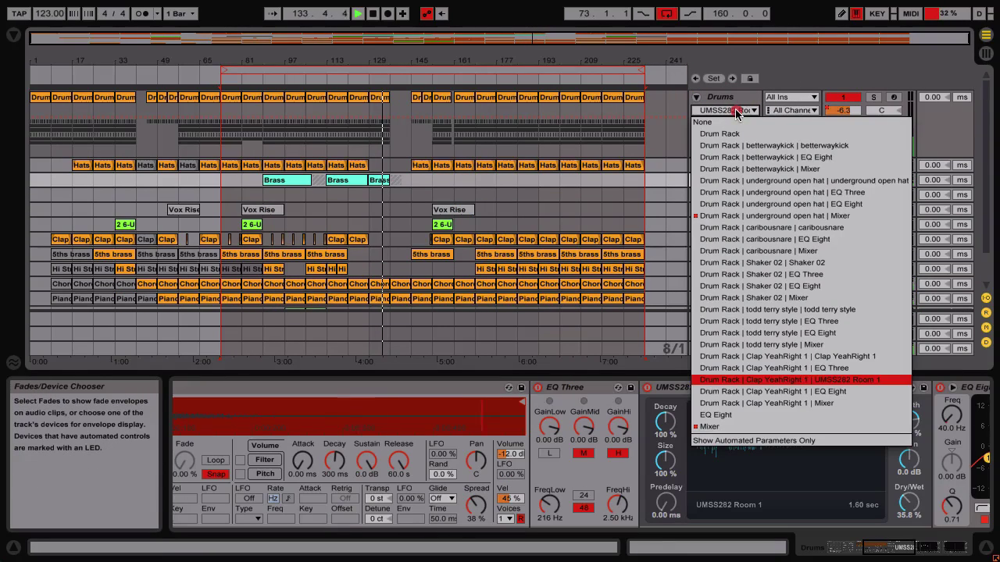
click(734, 215)
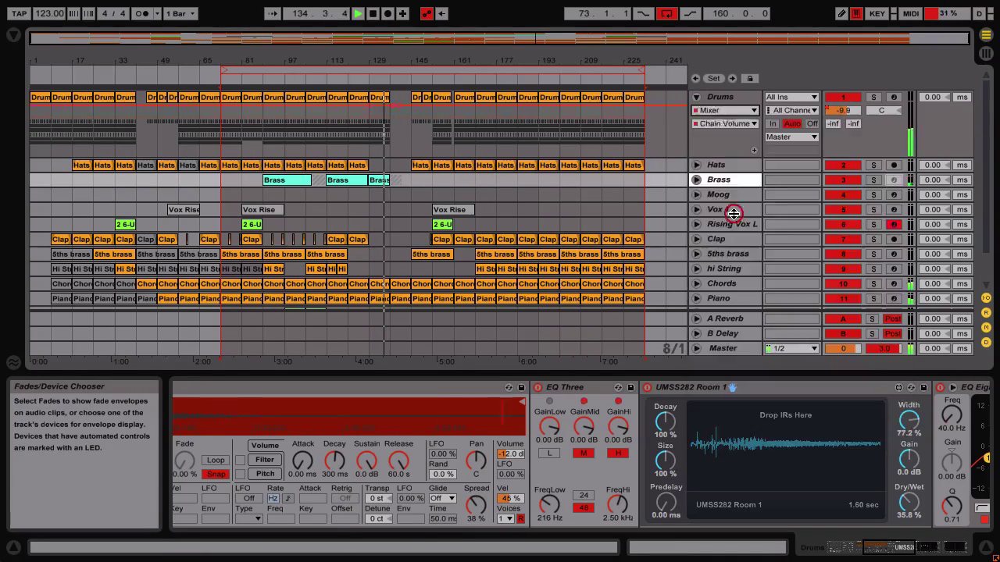
click(725, 124)
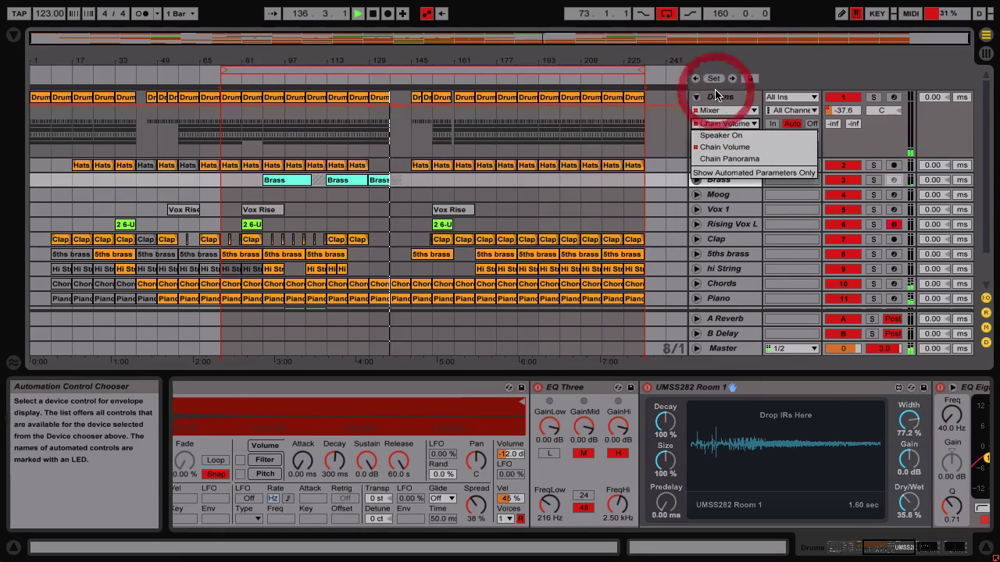
click(722, 112)
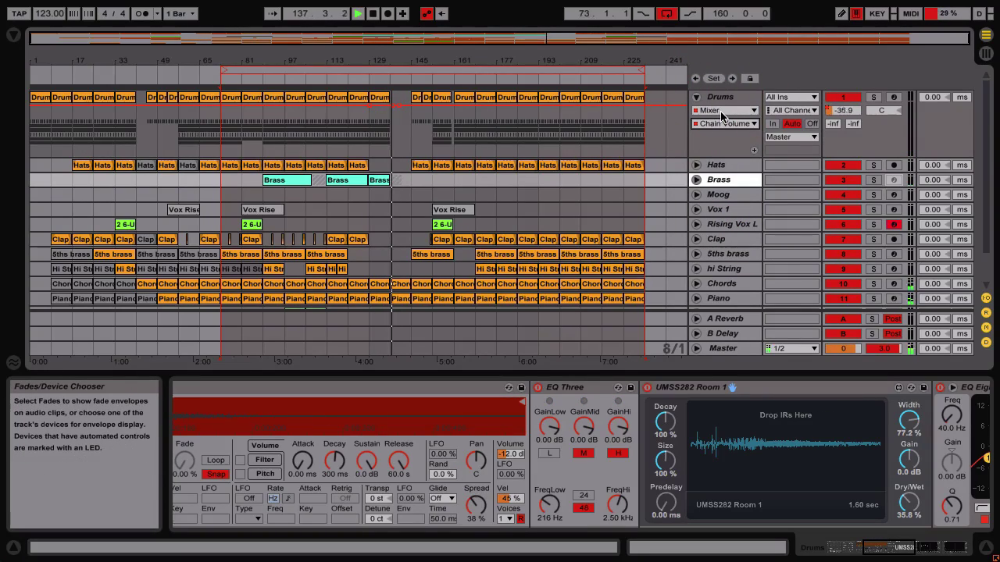
- Show the Drums track's Mixer Track Volume automation to inspect the volume dip before the drum break
click(720, 111)
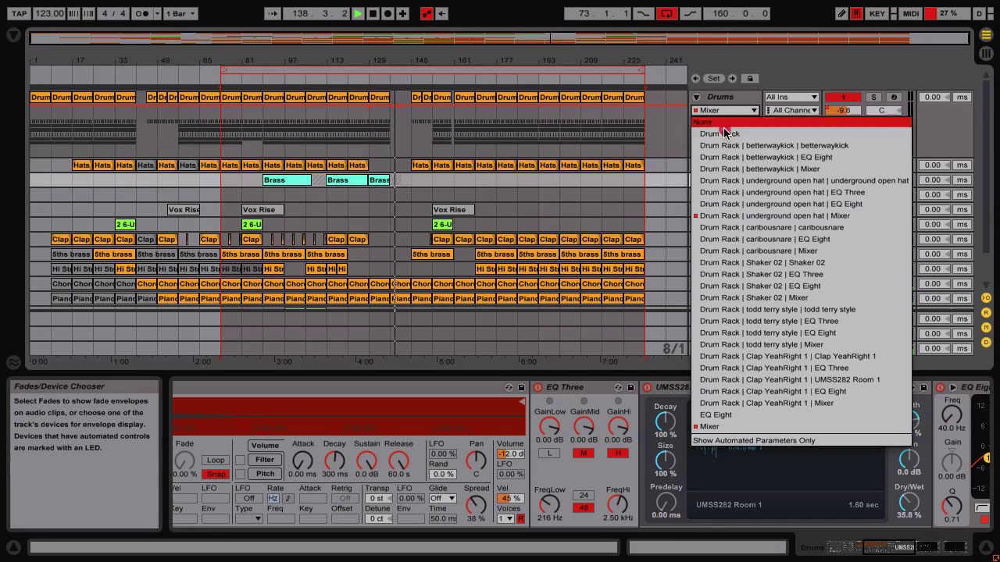
click(718, 428)
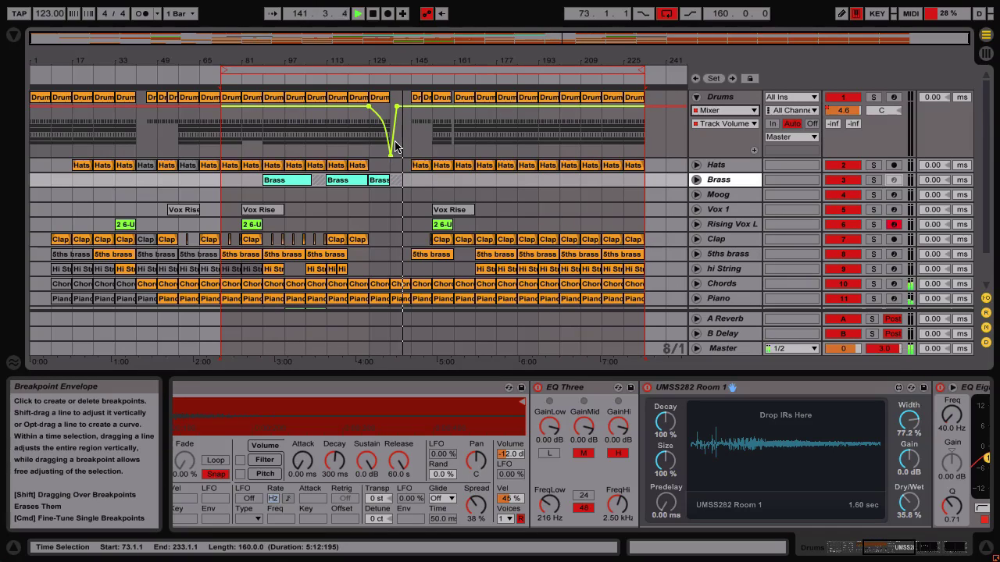
drag(413, 58, 413, 56)
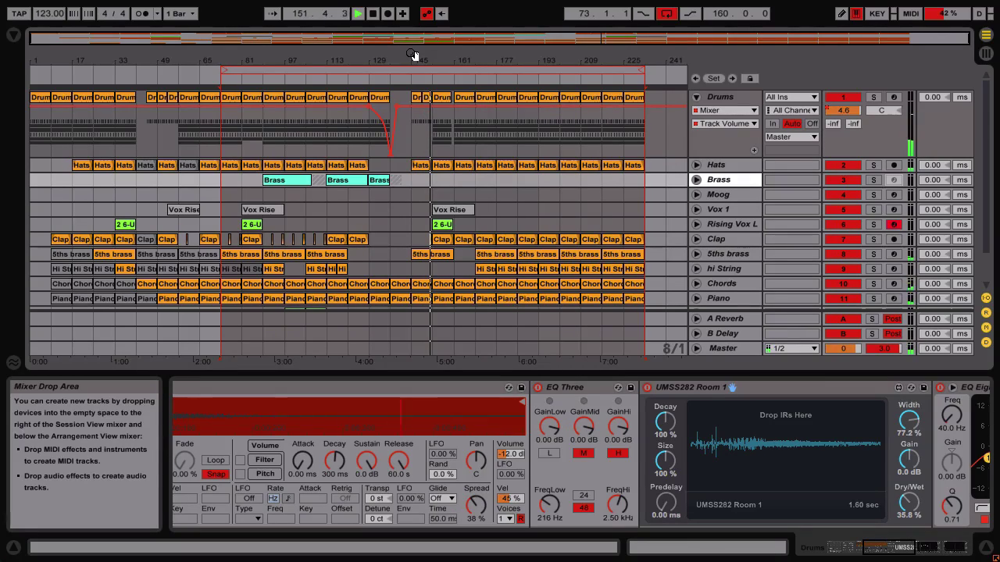
- Open the Drums clip starting at bar 153 and delete all of its betterwaykick notes
click(733, 98)
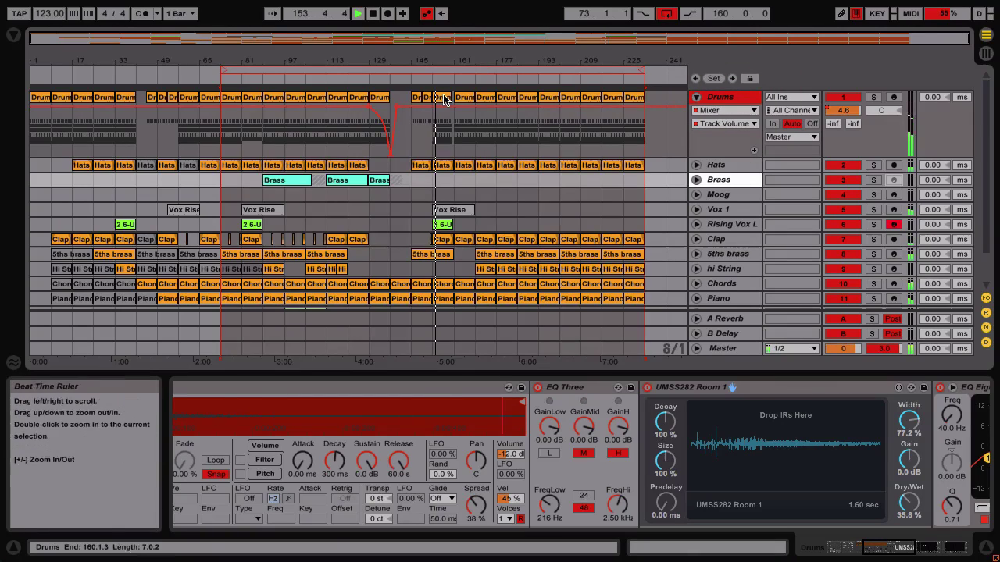
click(443, 99)
double_click(443, 99)
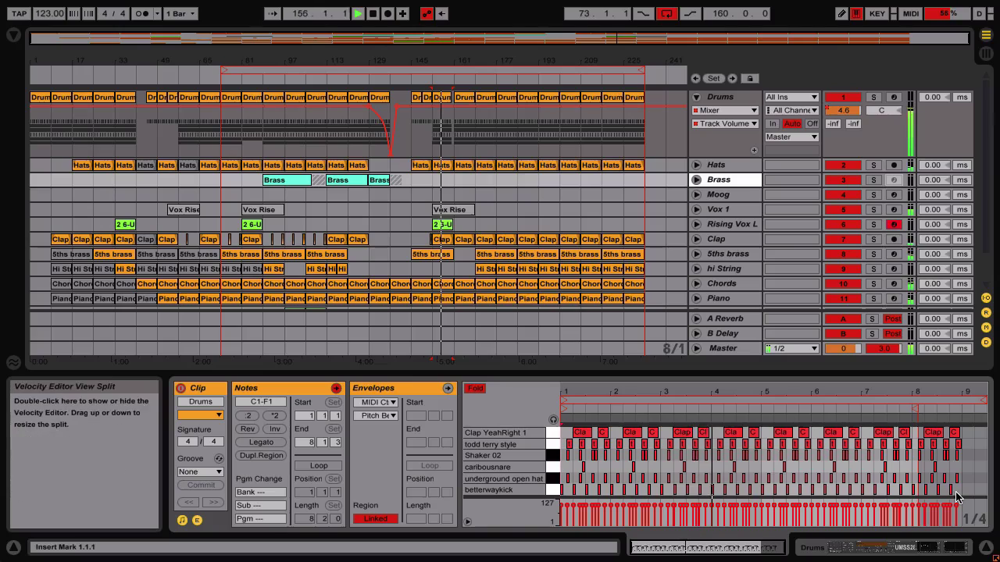
drag(923, 496, 559, 492)
key(Delete)
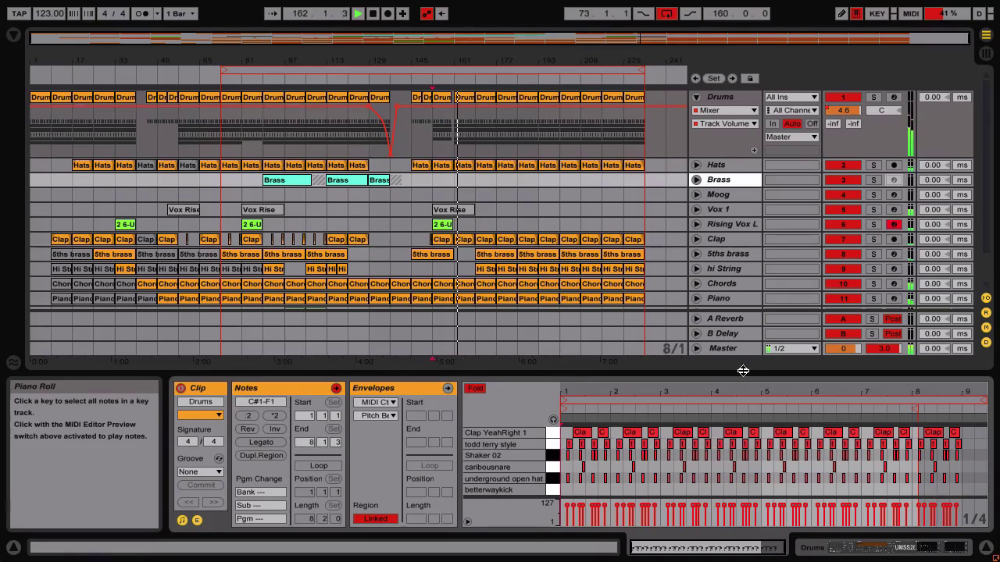
- Unfold the Vox 1 track to inspect its Auto Filter Frequency automation over the Vox Rise clips
click(719, 208)
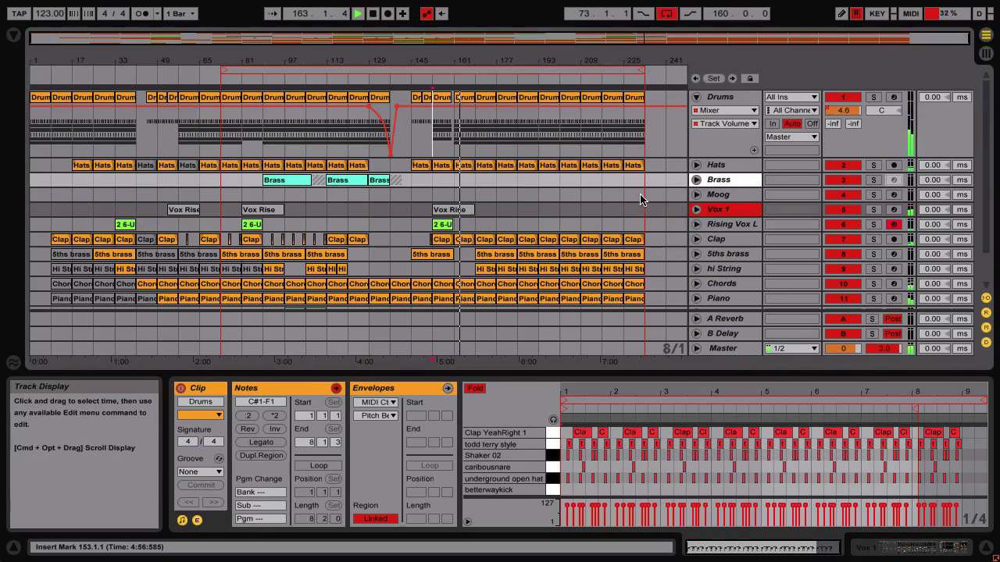
click(696, 210)
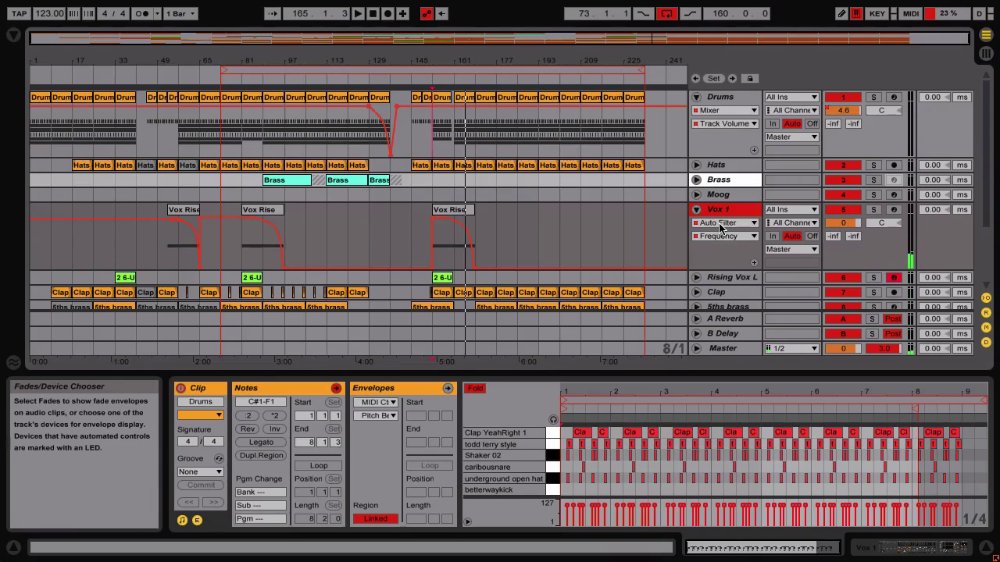
- Unfold the Rising Vox Loops track, show its Ultimate Acapella Transpose automation around bars 156–162, and view its device chain
click(696, 277)
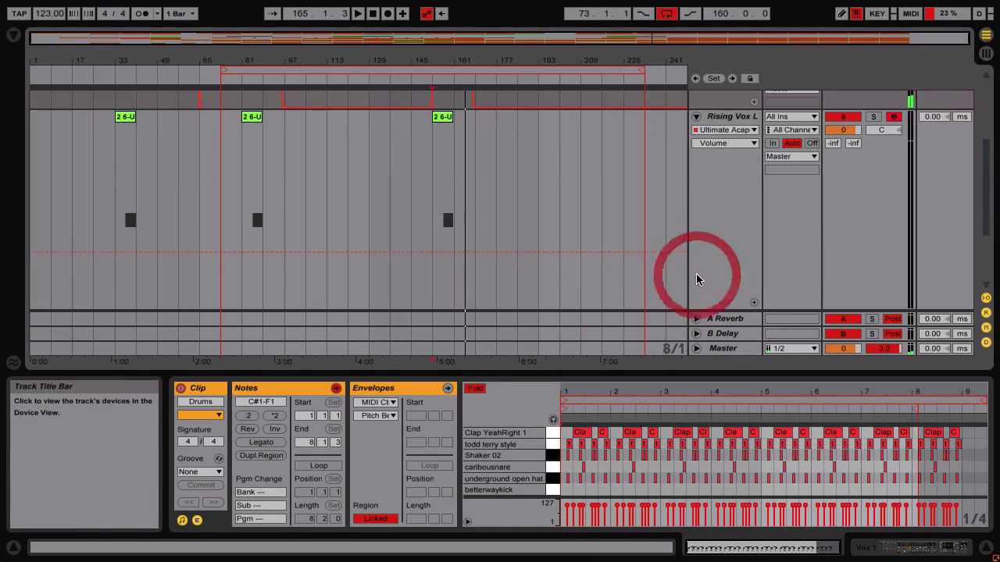
click(723, 130)
click(727, 154)
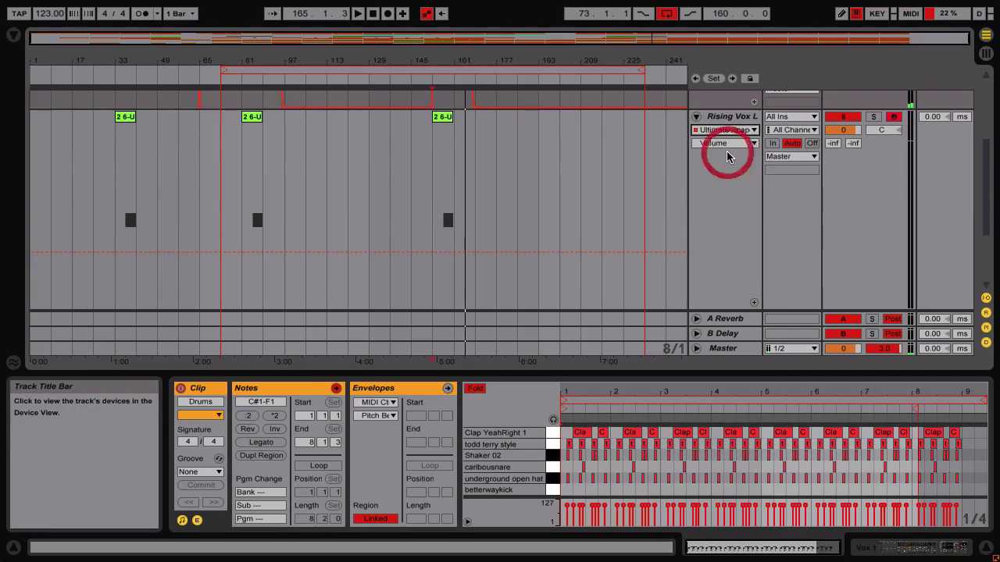
click(725, 146)
key(Escape)
click(732, 286)
drag(458, 61, 450, 266)
double_click(732, 119)
drag(190, 422, 189, 509)
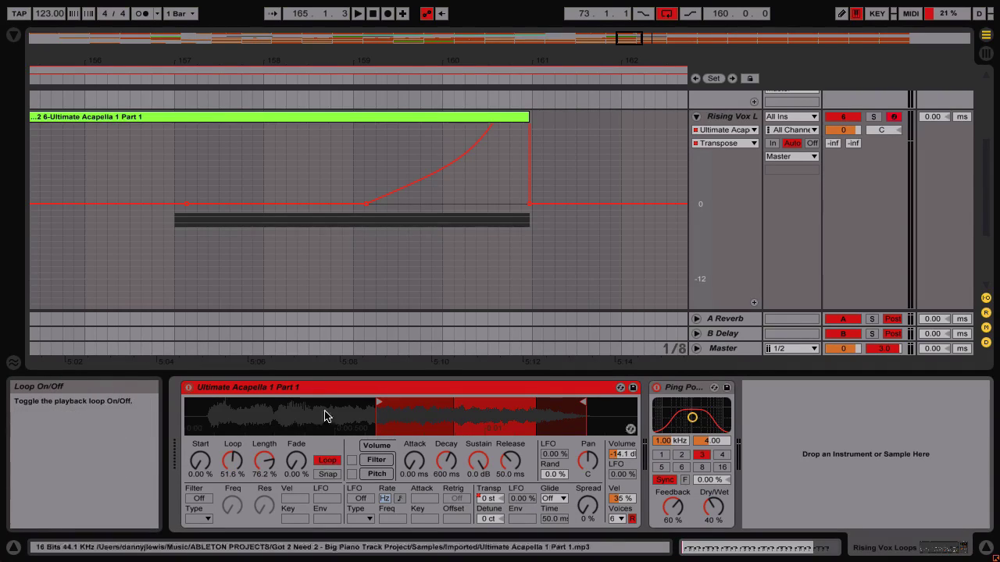
- Play the Rising Vox Loops clip from just before bar 157 with the track soloed, and turn its solo off after auditioning
click(162, 78)
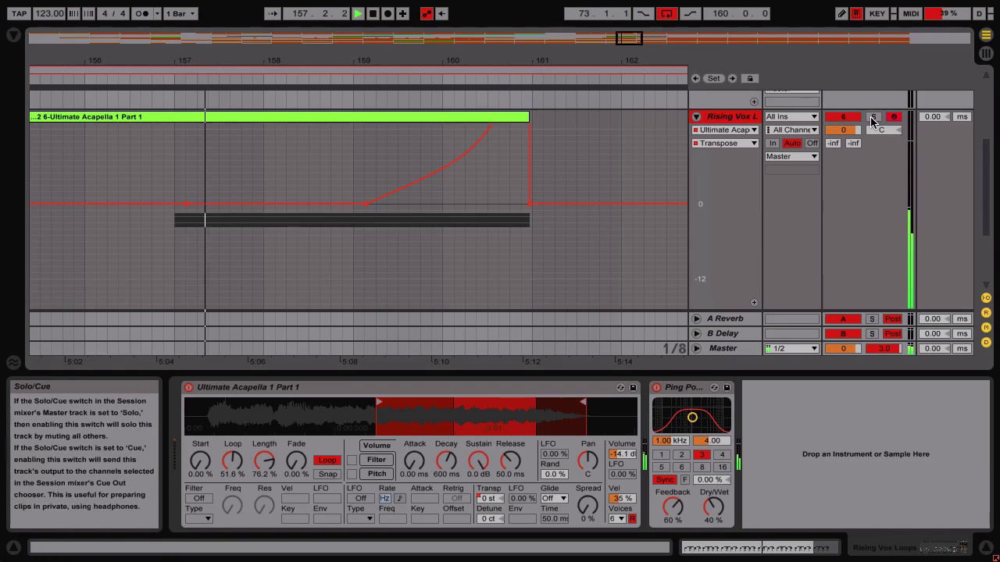
click(873, 117)
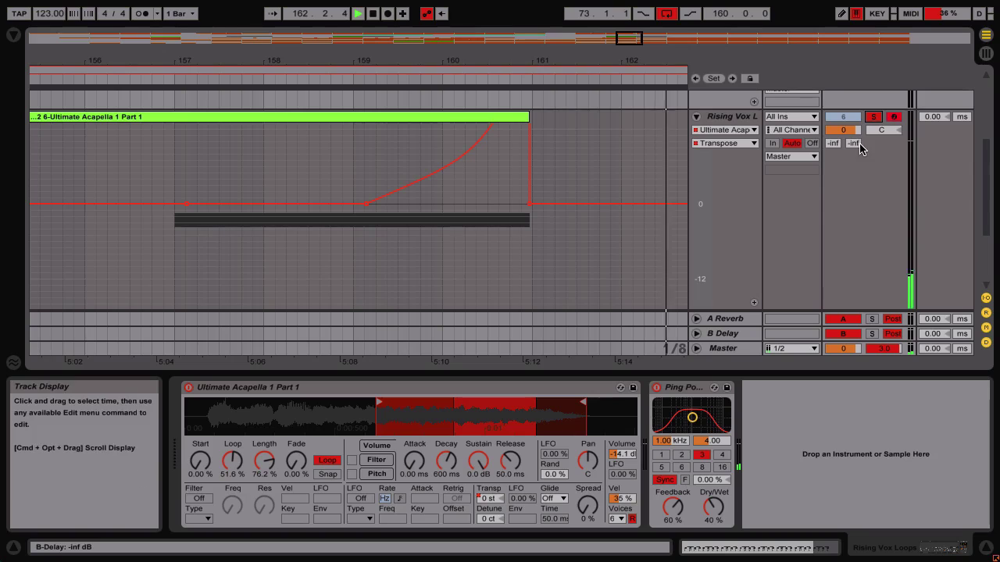
scroll(770, 141, up, 2)
click(873, 195)
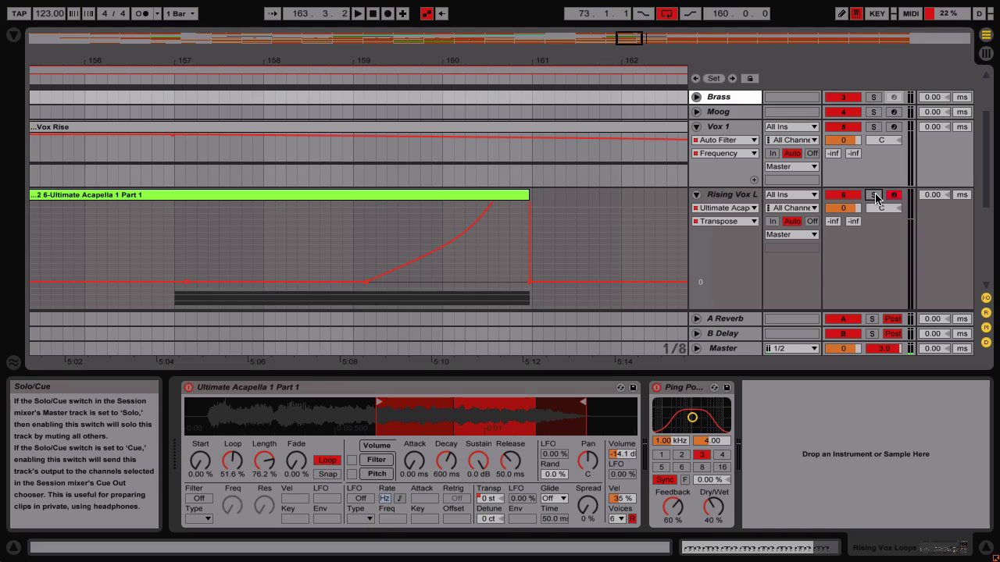
- View the Moog track's devices, and the Vox 1 track's chain with its Drum Rack, Ultimate Acapella sampler and Auto Filter
click(737, 111)
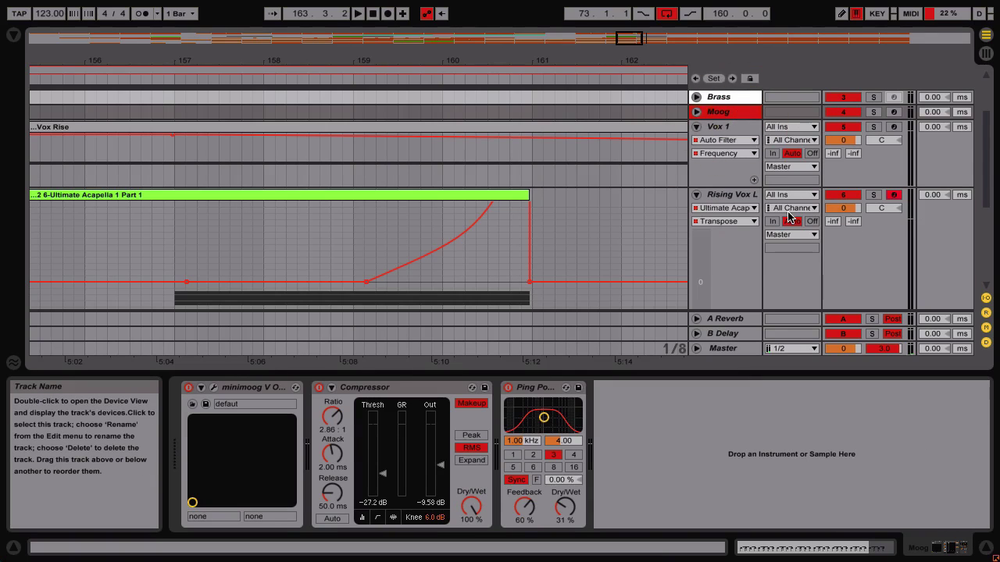
scroll(789, 215, up, 2)
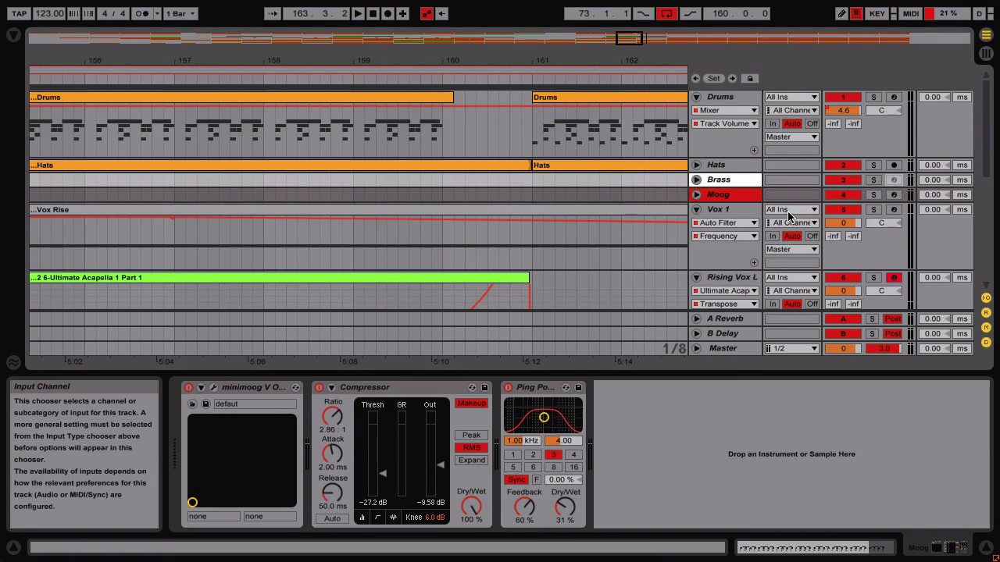
click(729, 213)
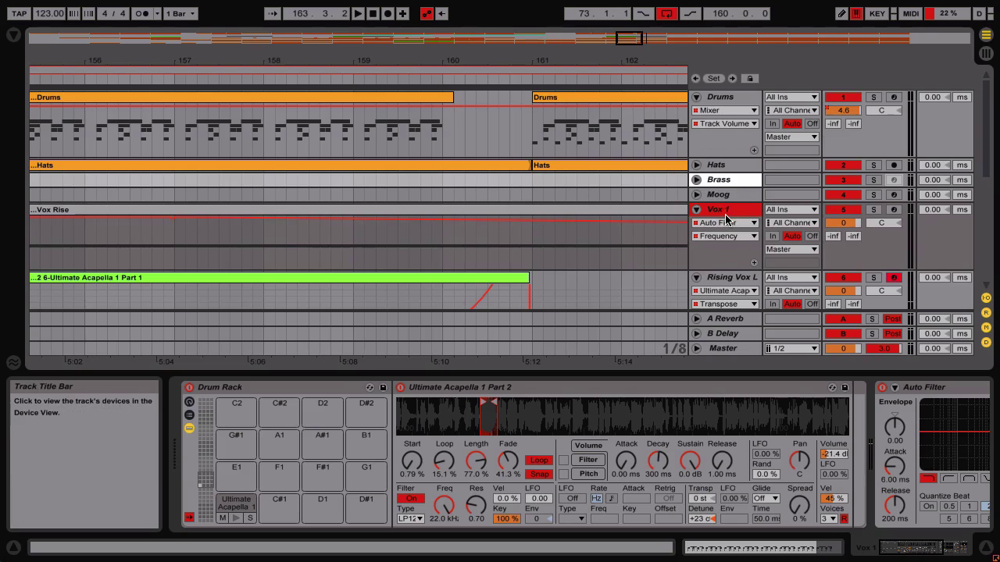
scroll(734, 272, down, 3)
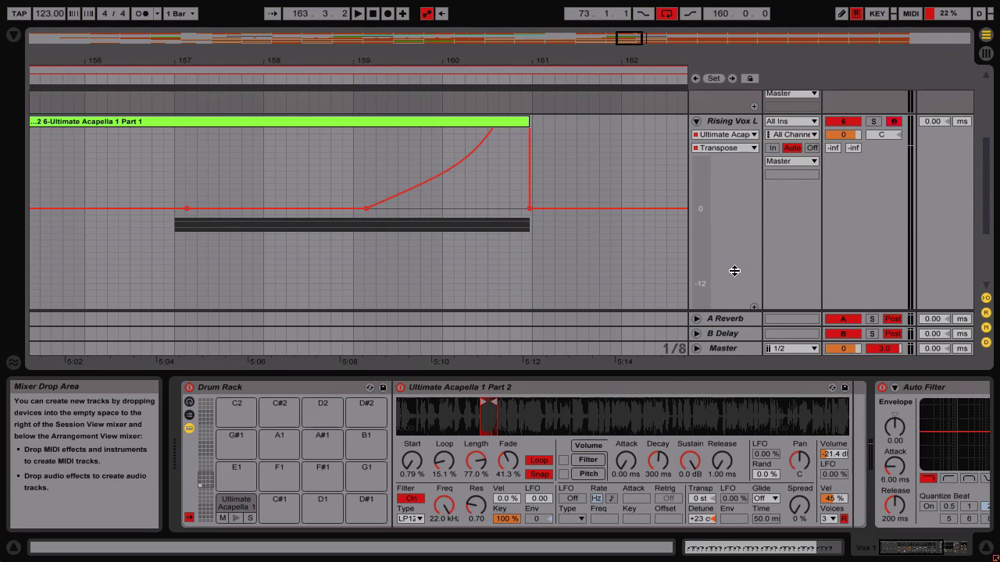